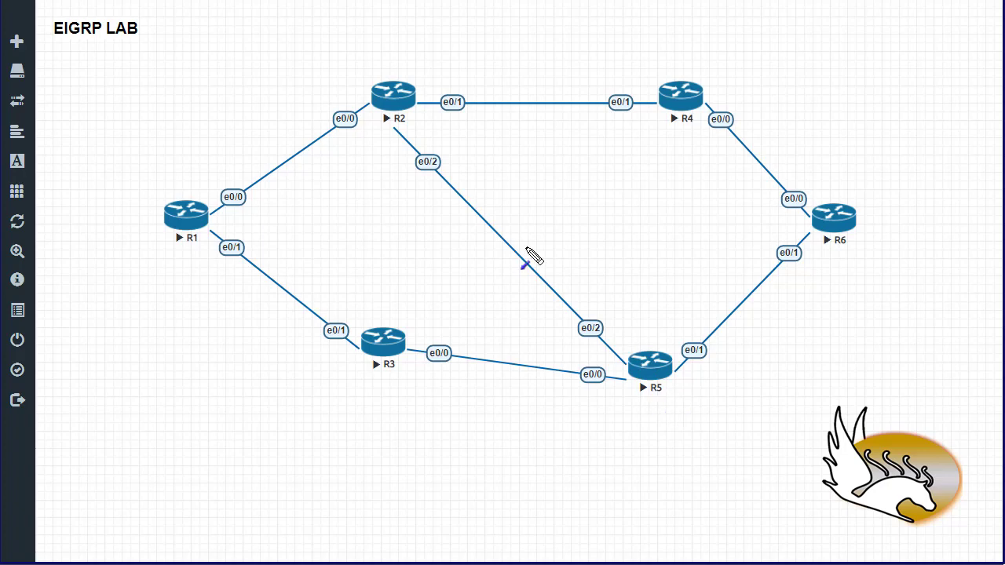
Step: Draw an arrow for the direct R2–R5 path and trace the R2→R4→R6→R5 path in red
drag(410, 119, 622, 337)
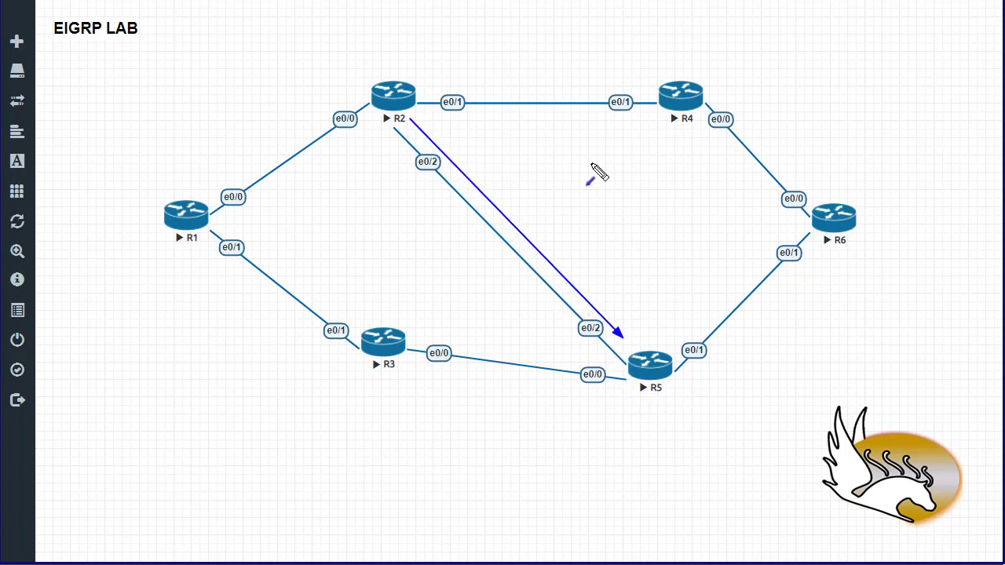
key(r)
mouse_move(460, 80)
mouse_down()
mouse_move(735, 86)
mouse_move(834, 212)
mouse_up()
drag(862, 270, 673, 383)
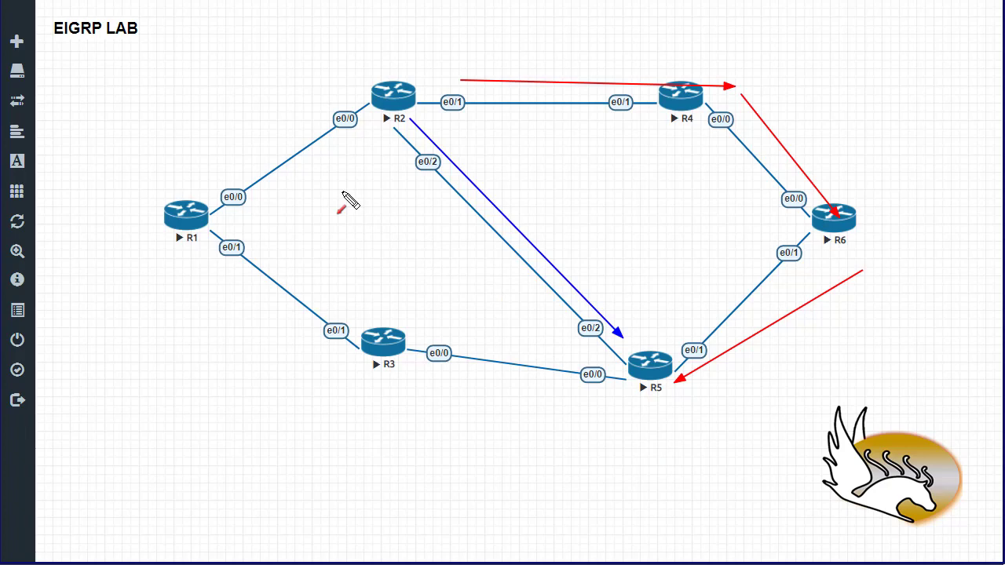
Step: Trace the R2→R1→R3→R5 path in green, then clear all arrows from the diagram
key(g)
drag(336, 104, 165, 198)
drag(143, 248, 326, 349)
drag(390, 362, 610, 388)
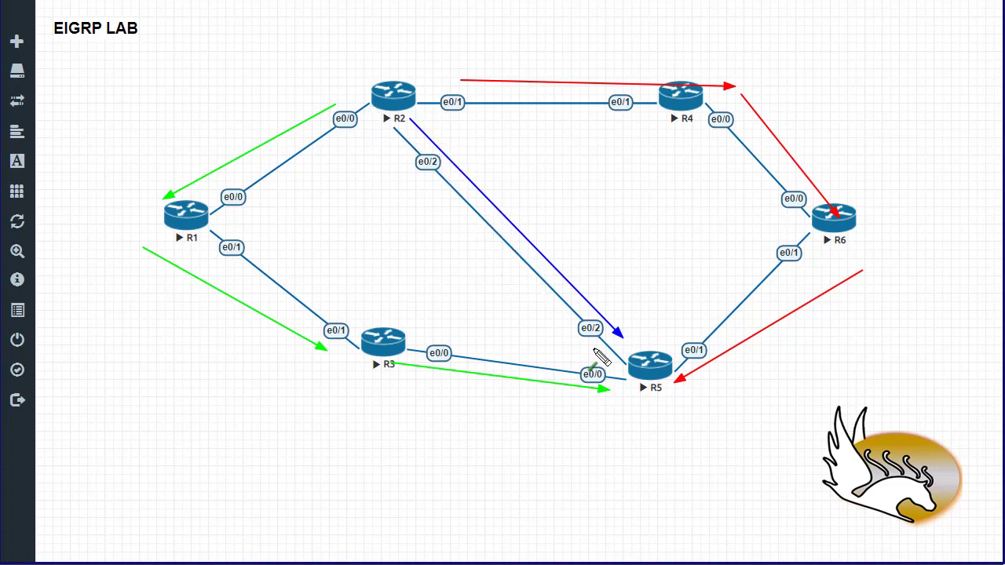
key(Escape)
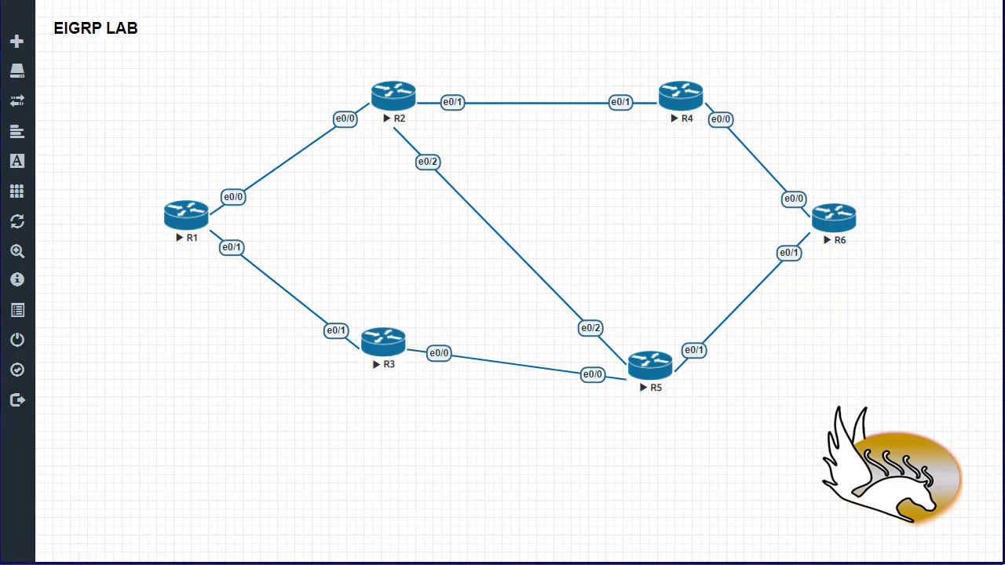
Step: Run 'sh ip eigrp topo 5.5.5.0/24' on R2 and highlight next hops 10.10.12.1 and 10.10.24.4
key(alt+Tab)
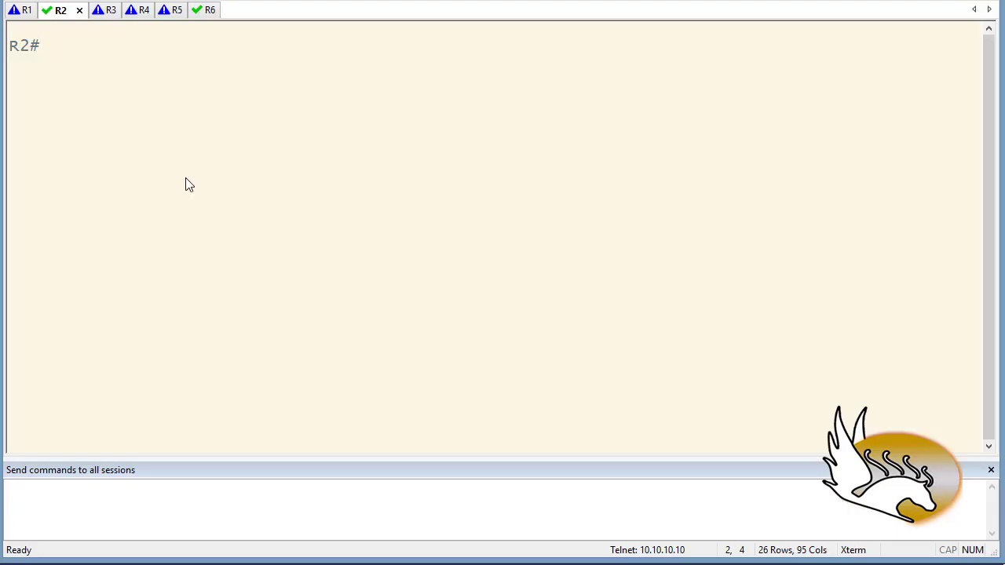
text(sh ip eigrp topo ?)
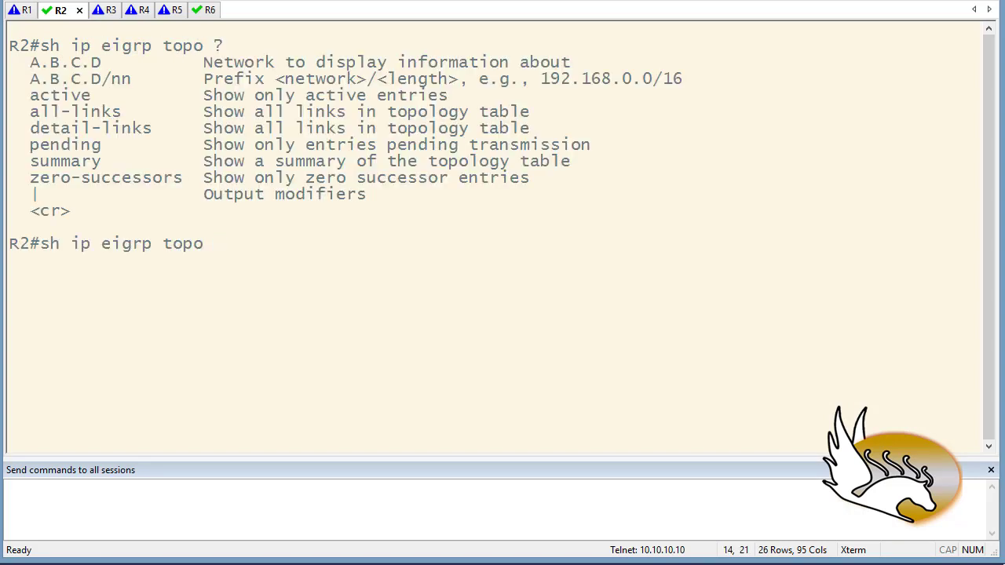
text(5.55.)
key(BackSpace)
text(.5.0/24)
key(Return)
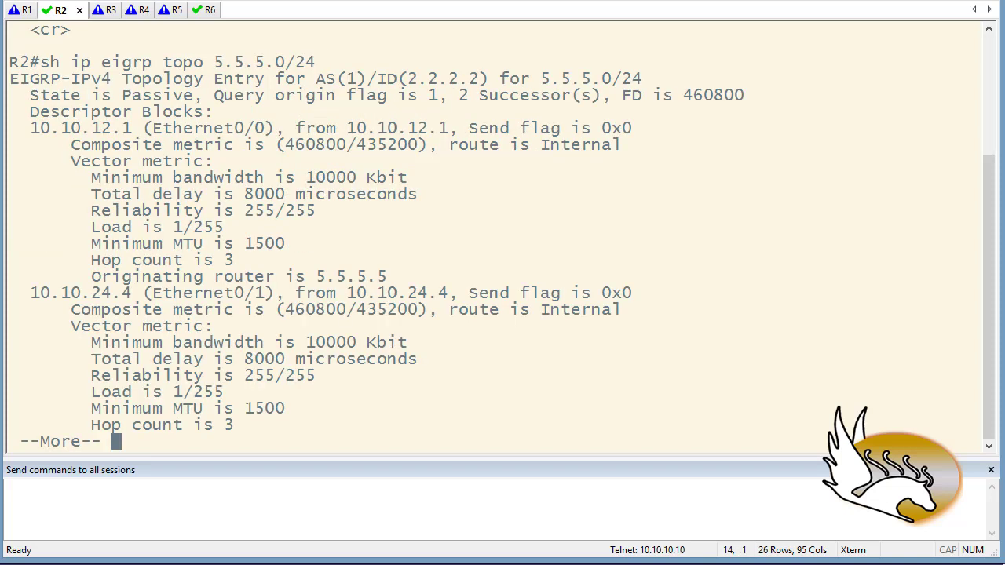
key(space)
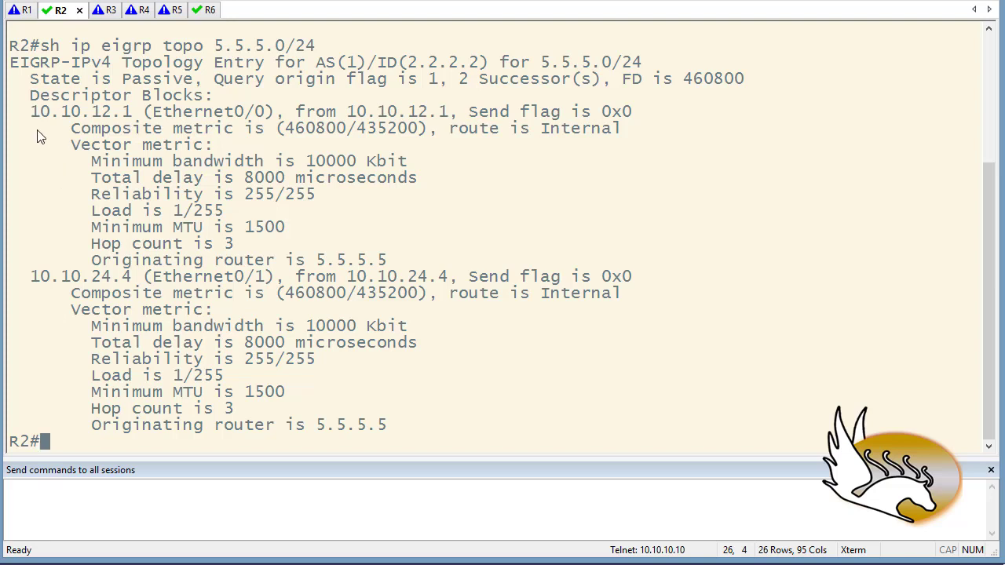
drag(31, 115, 137, 111)
drag(31, 278, 130, 273)
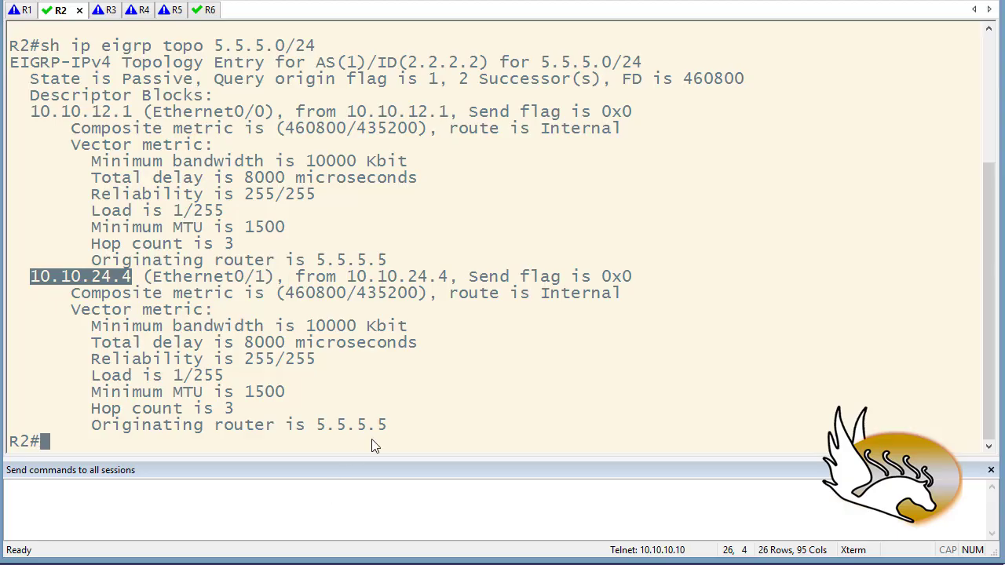
Step: Run 'sh ip eigrp nei' and 'sh ip prot' on R2, highlighting network 10.10.25.2/32
text(sh ip eigrp )
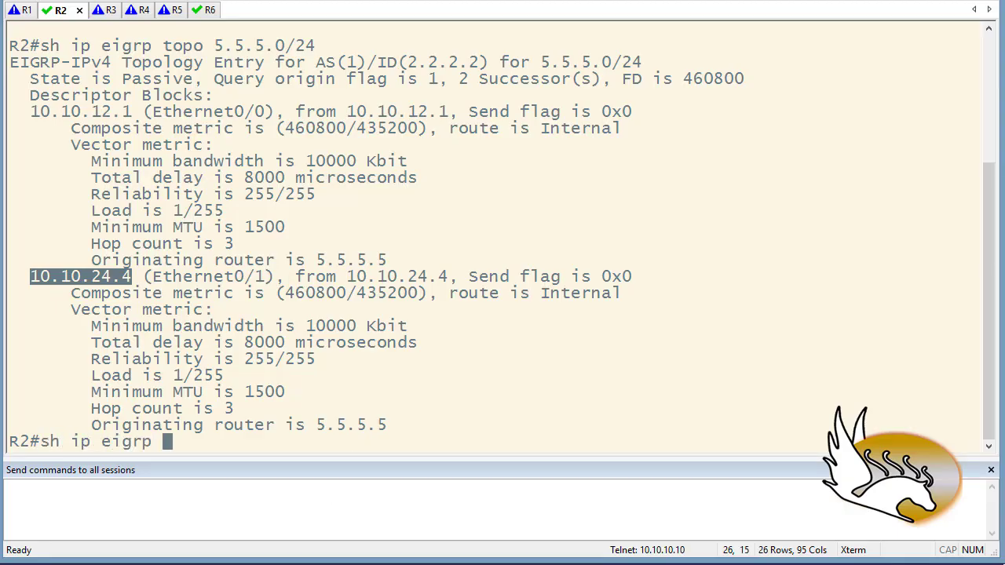
text(nei)
key(Return)
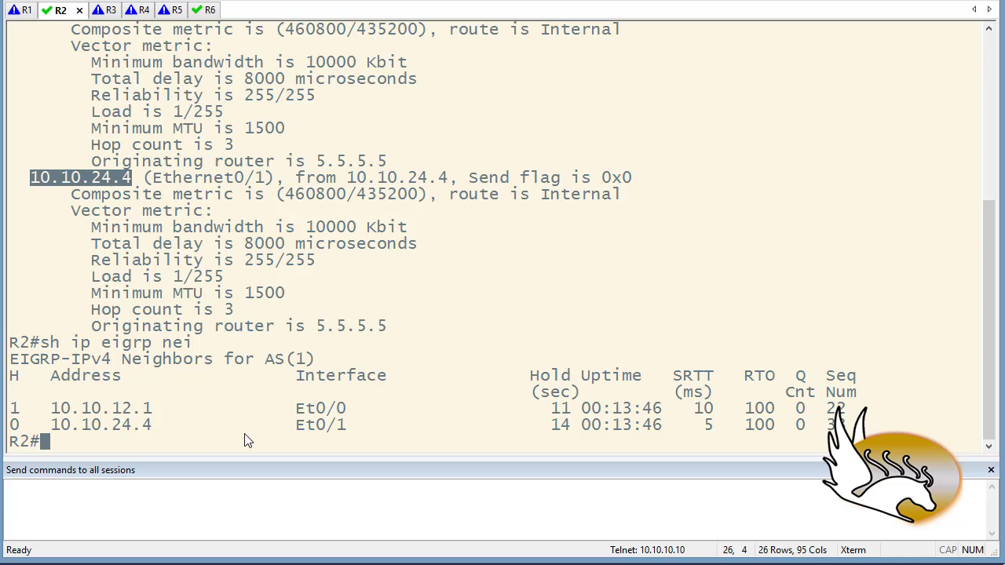
text(sh ip prot)
key(Return)
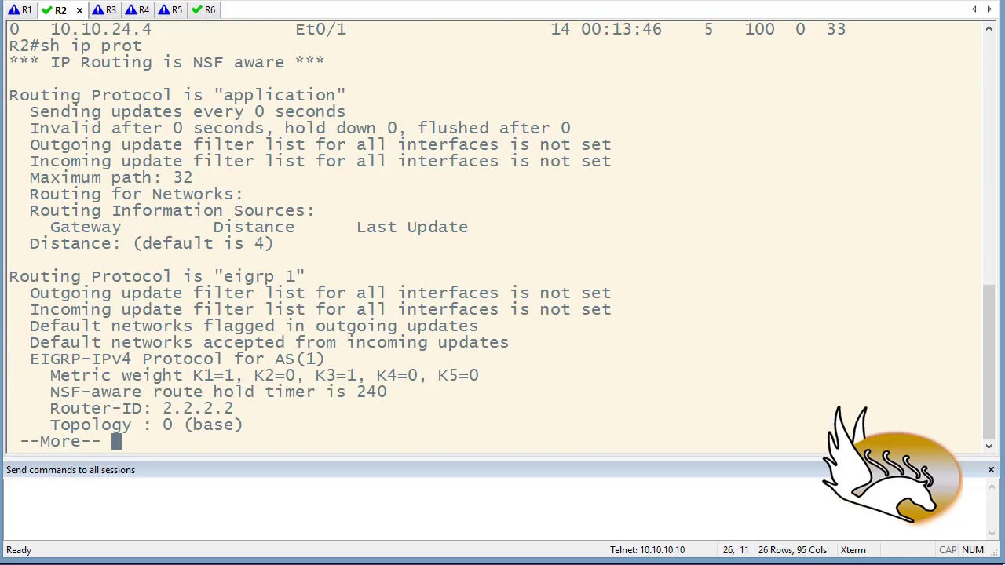
key(space)
drag(51, 293, 187, 308)
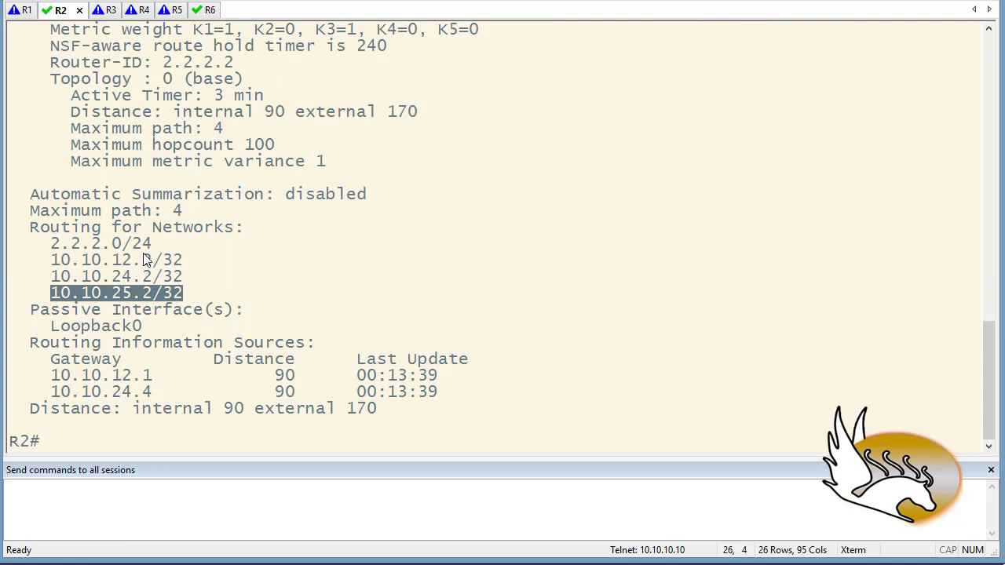
Step: On R5, enter privileged mode and view the routing protocols summary with 'sh ip prot'
click(167, 11)
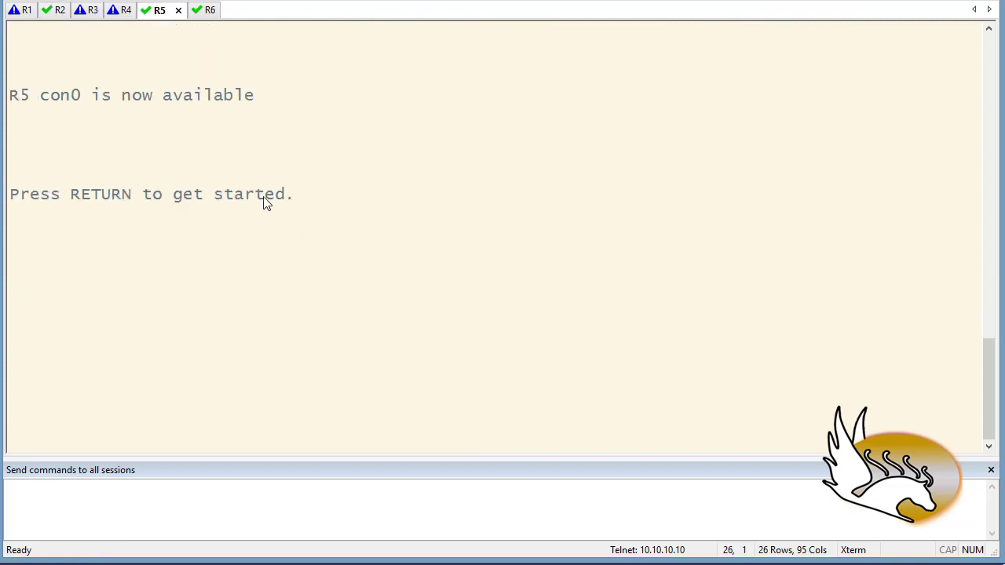
key(Return)
key(Return)
key(Return)
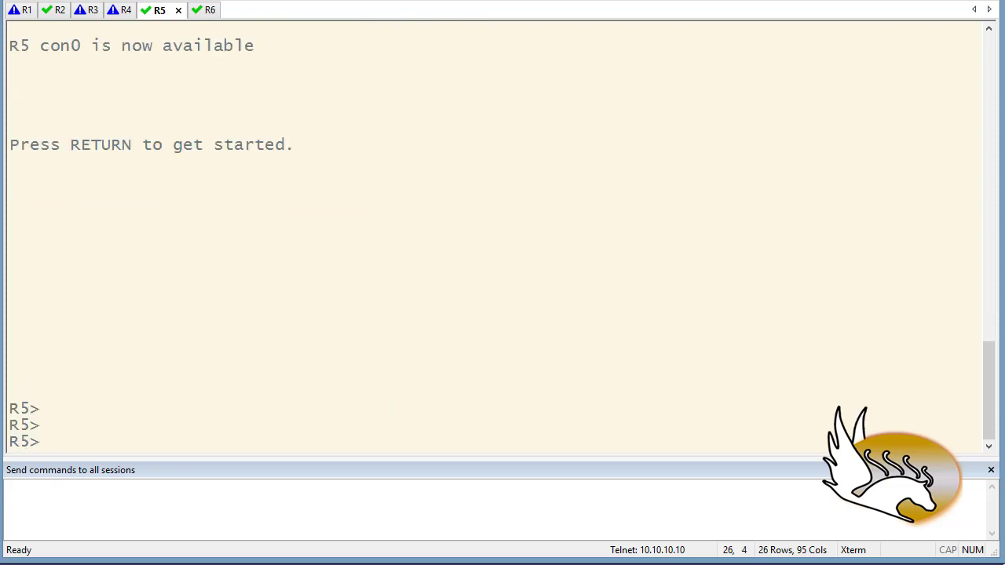
text(en)
key(Return)
text(s)
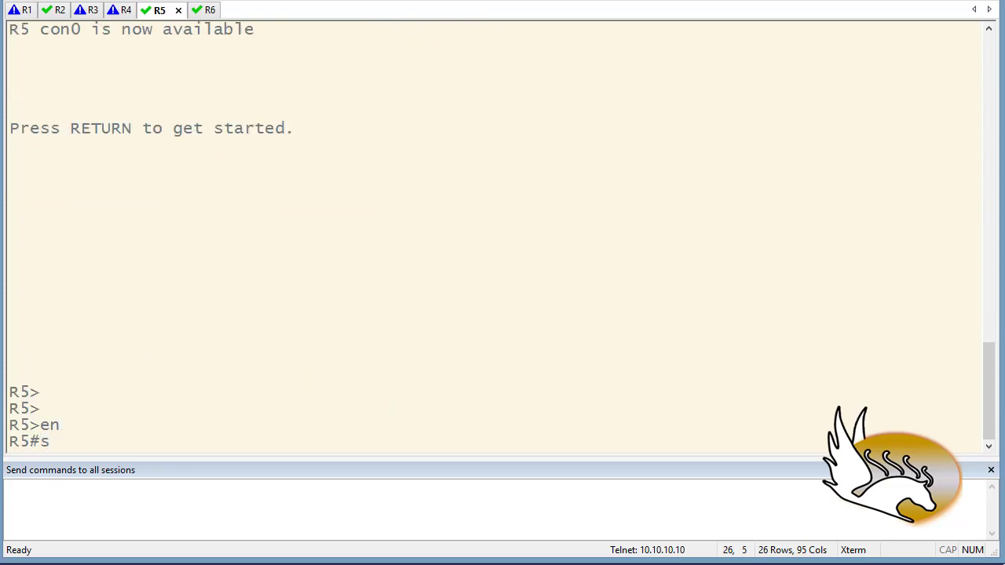
text(h ip eigrp pr)
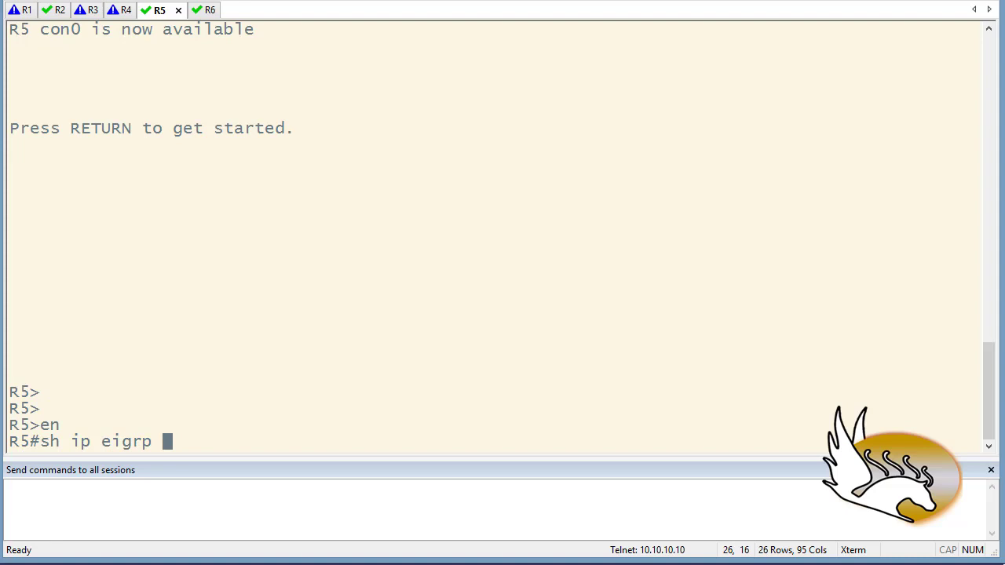
key(BackSpace)
key(BackSpace)
key(BackSpace)
key(BackSpace)
key(BackSpace)
key(BackSpace)
key(BackSpace)
key(BackSpace)
text(prot)
key(Return)
key(space)
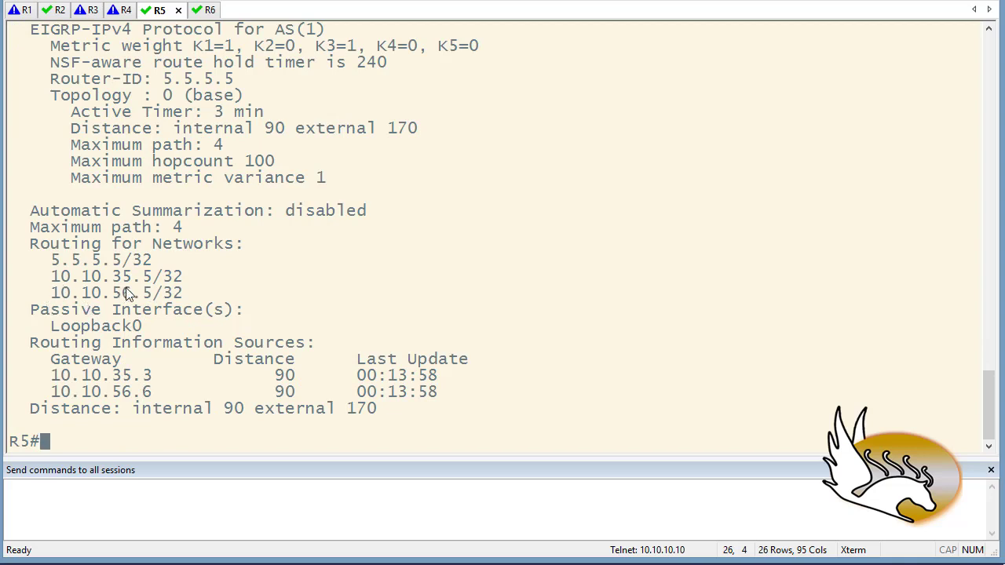
Step: List R5's CDP neighbors and highlight R2's entry on Eth 0/2
text(sh cdp nei)
key(Return)
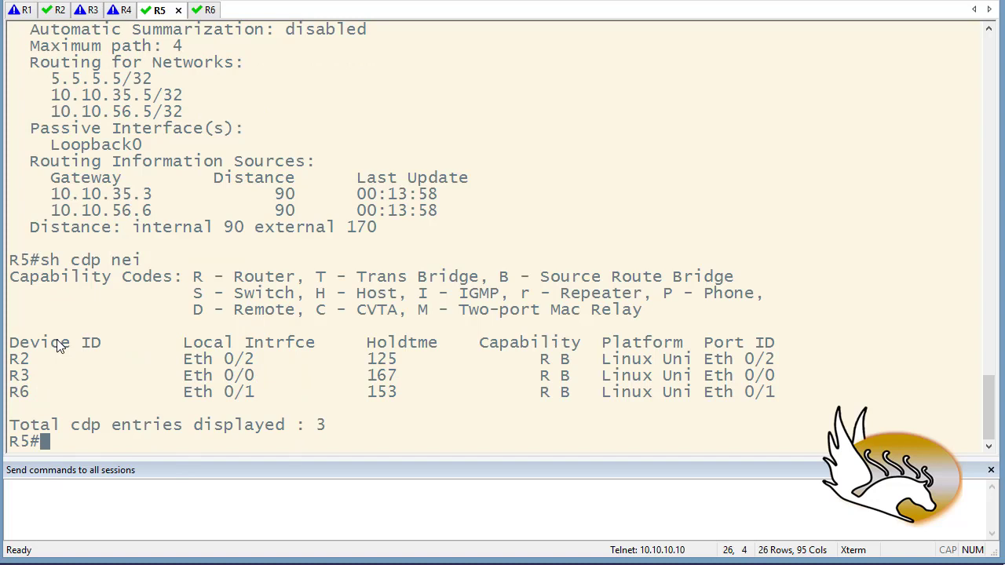
drag(11, 361, 286, 362)
Step: Show R5's interface brief and compare Ethernet0/2's 10.10.25.5 against its three advertised EIGRP networks
text(sh ip )
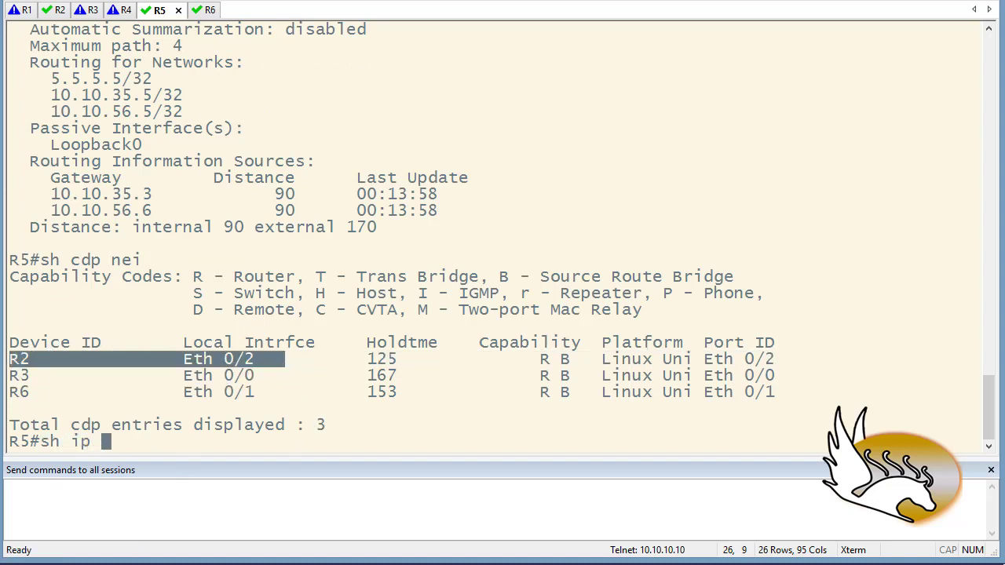
text(int bri)
key(Return)
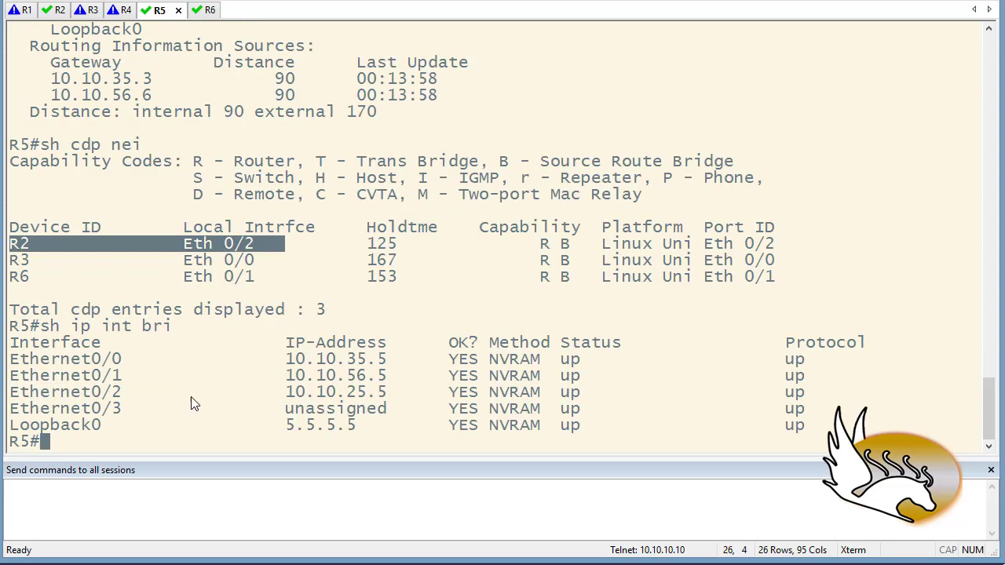
drag(288, 393, 390, 392)
scroll(362, 361, up, 3)
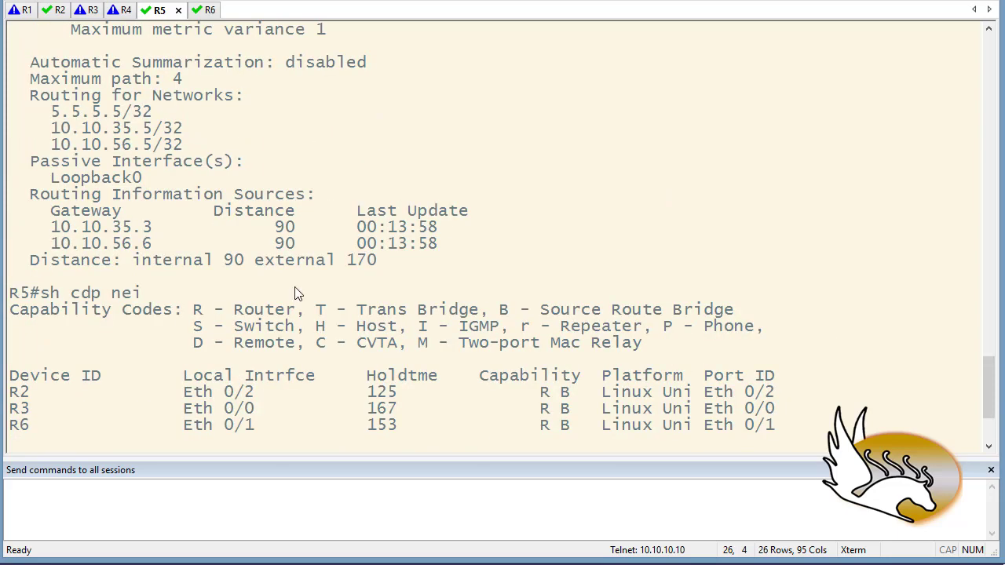
drag(49, 112, 206, 153)
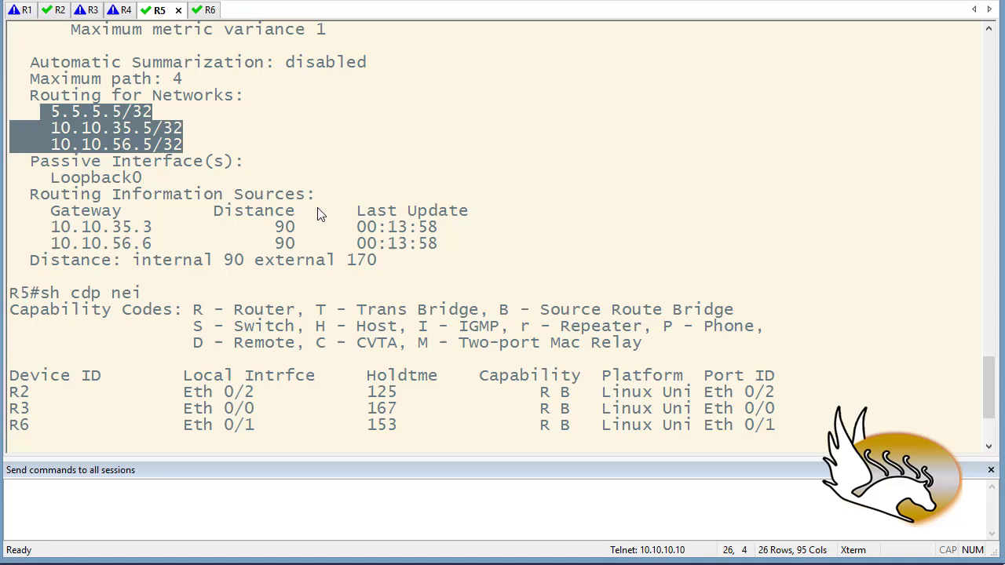
scroll(330, 232, down, 3)
Step: On R5, add 'network 10.10.25.5 0.0.0.0' under router eigrp 1
text(conf t)
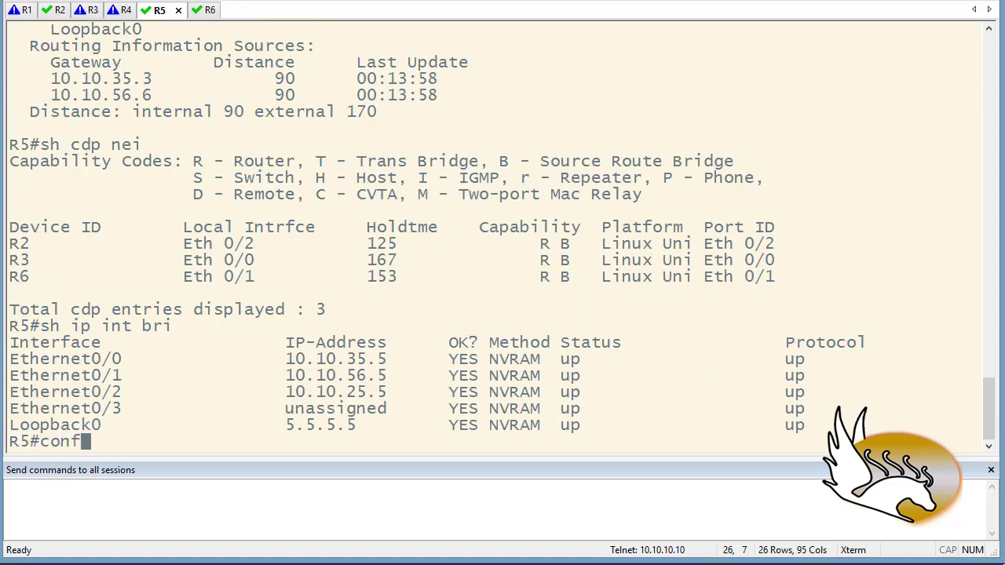
key(Return)
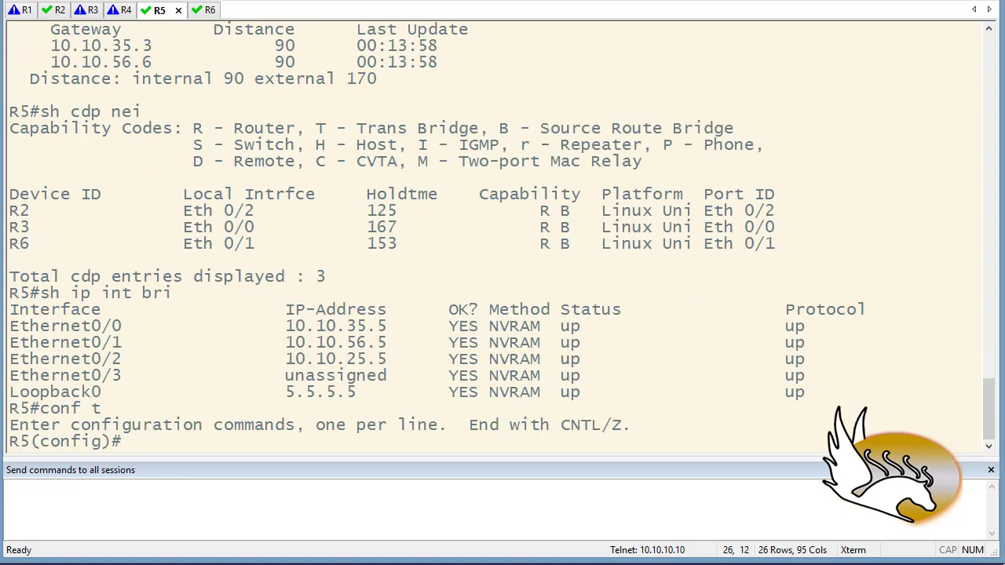
text(router eigrp 1)
key(Return)
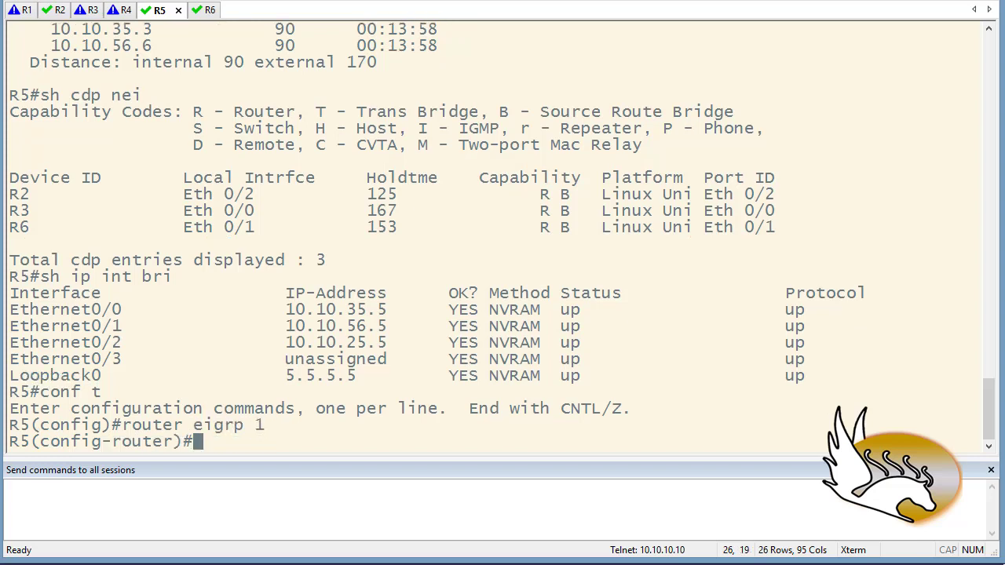
text(net 10.10.25.5)
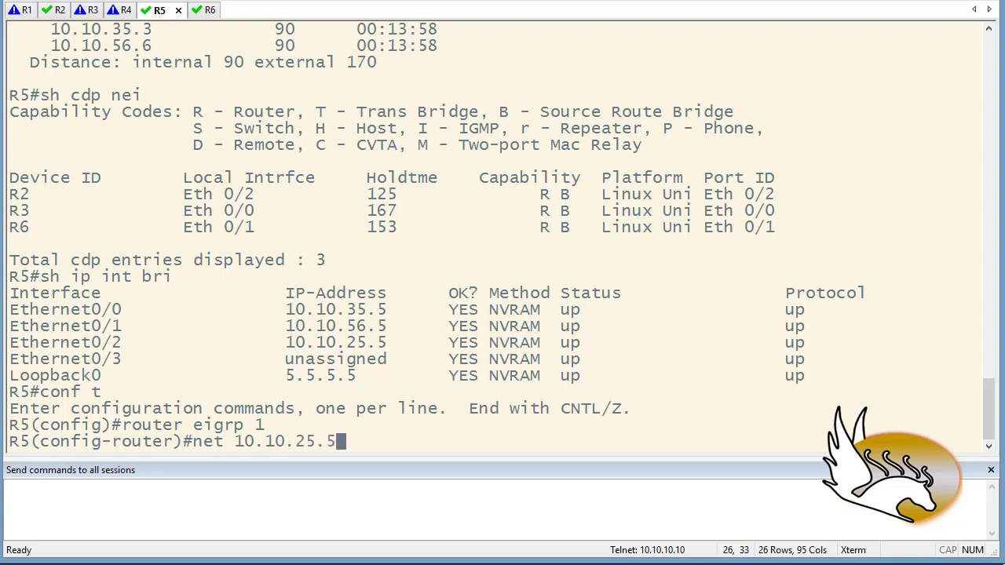
text( 0.0.0.0)
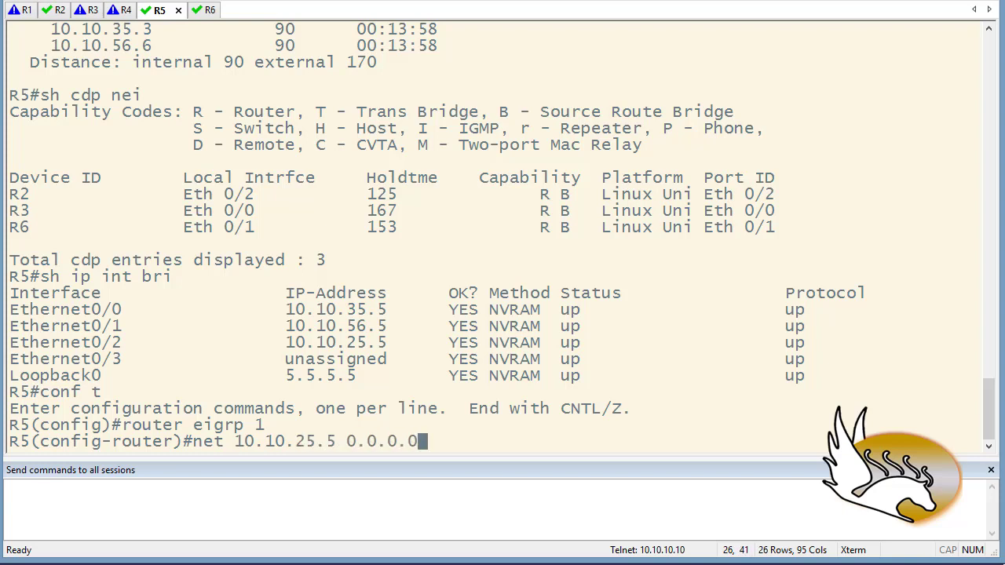
key(Return)
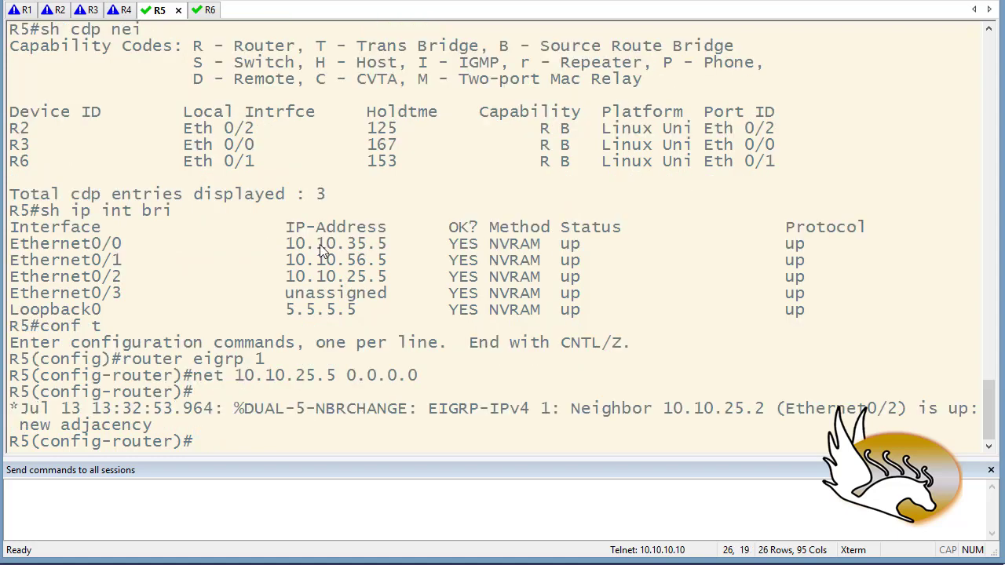
Step: On R2, run 'sh ip eigrp topo 5.5.5.0/24' again
click(60, 10)
key(Return)
key(Return)
text(sh ip prot)
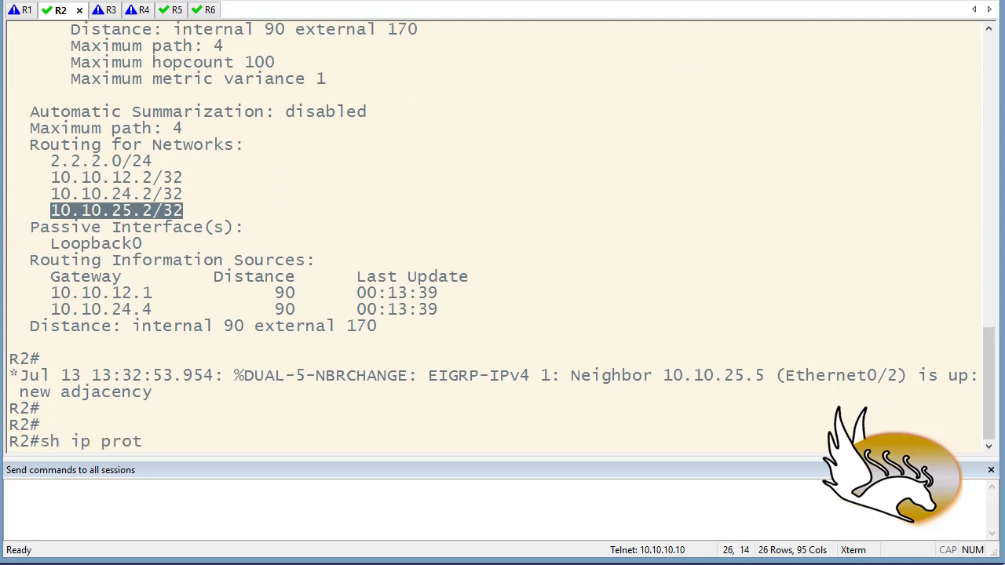
key(BackSpace)
key(BackSpace)
key(BackSpace)
key(BackSpace)
text(eigrp nei)
key(BackSpace)
key(BackSpace)
key(BackSpace)
text(topo 5.5.5.0/24)
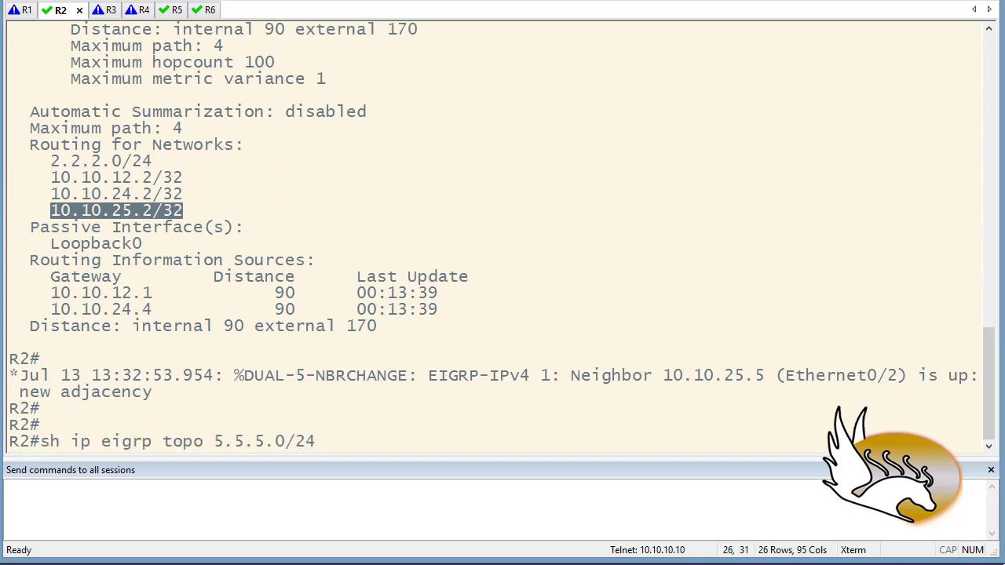
key(Up)
key(Down)
key(Return)
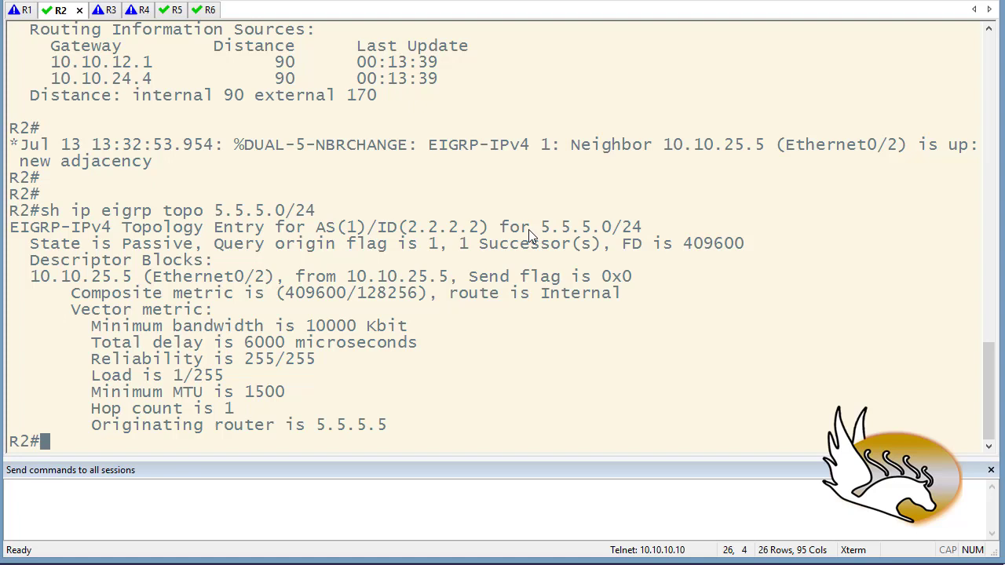
Step: Highlight the 5.5.5.0/24 prefix, successor 10.10.25.5, and metric 409600/128256
drag(529, 230, 656, 229)
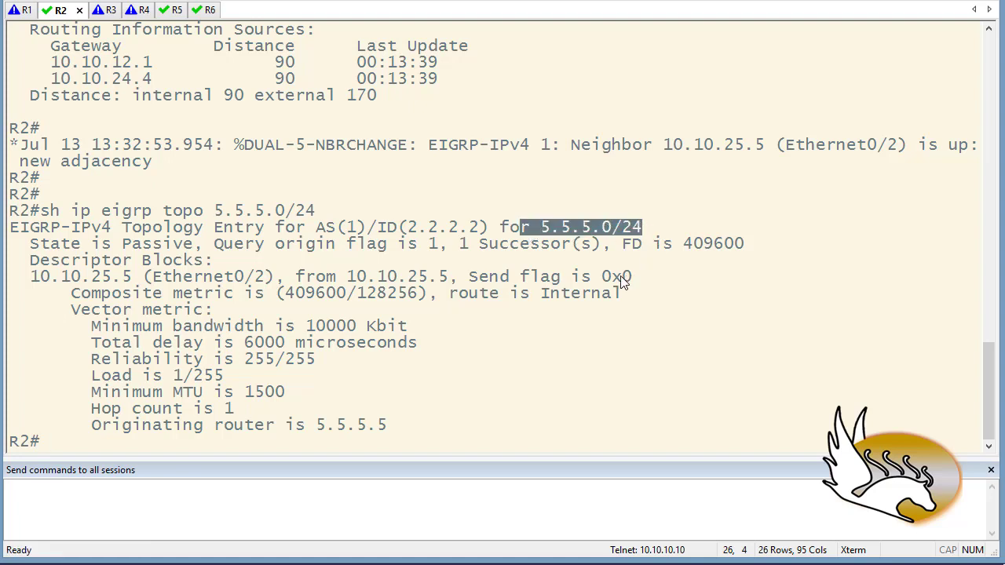
drag(22, 280, 131, 277)
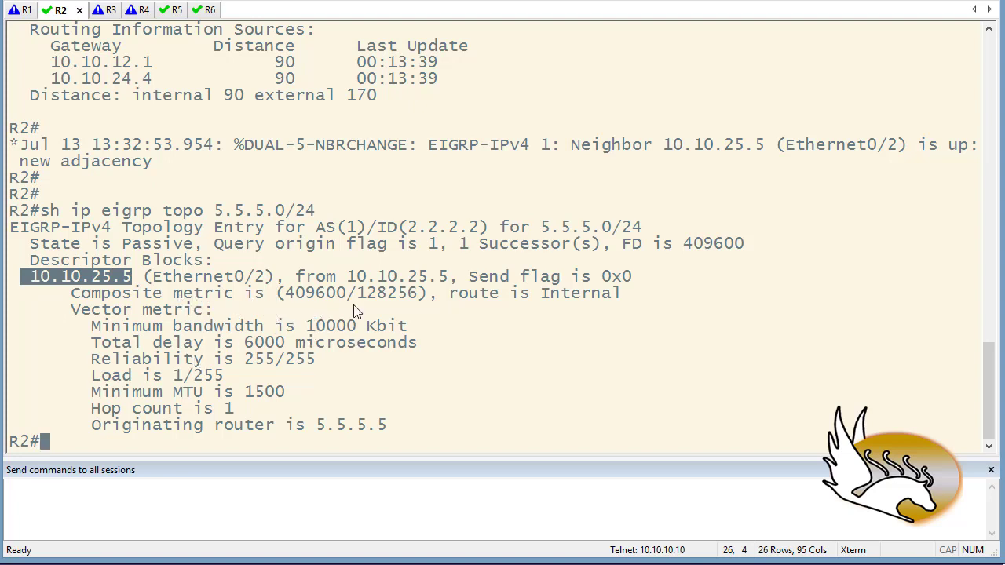
double_click(370, 295)
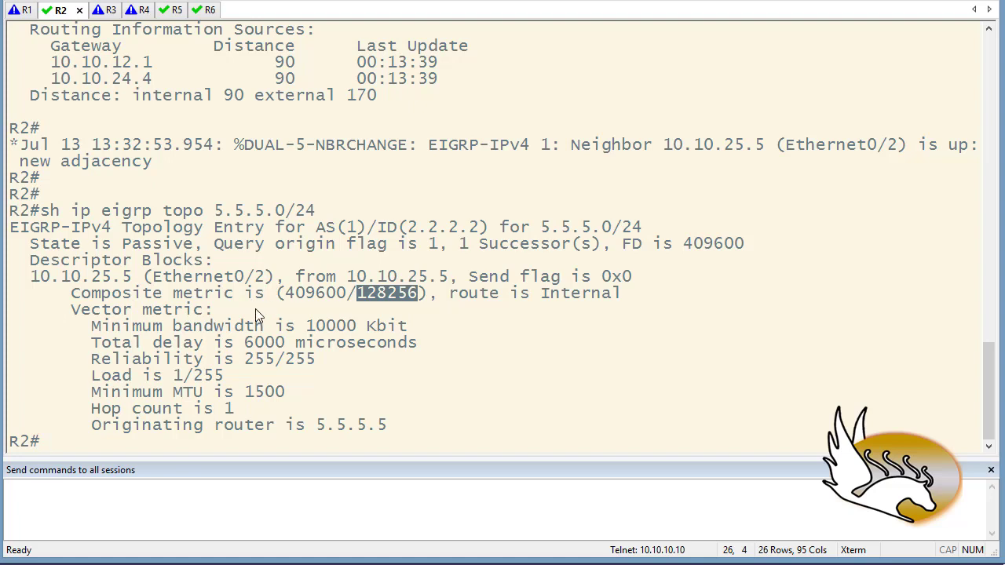
double_click(320, 295)
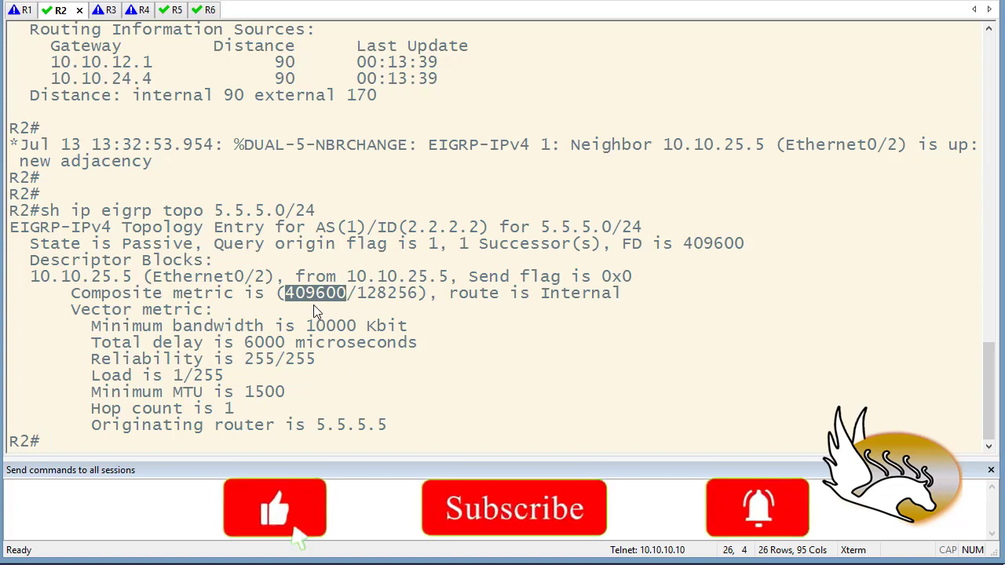
scroll(502, 324, up, 7)
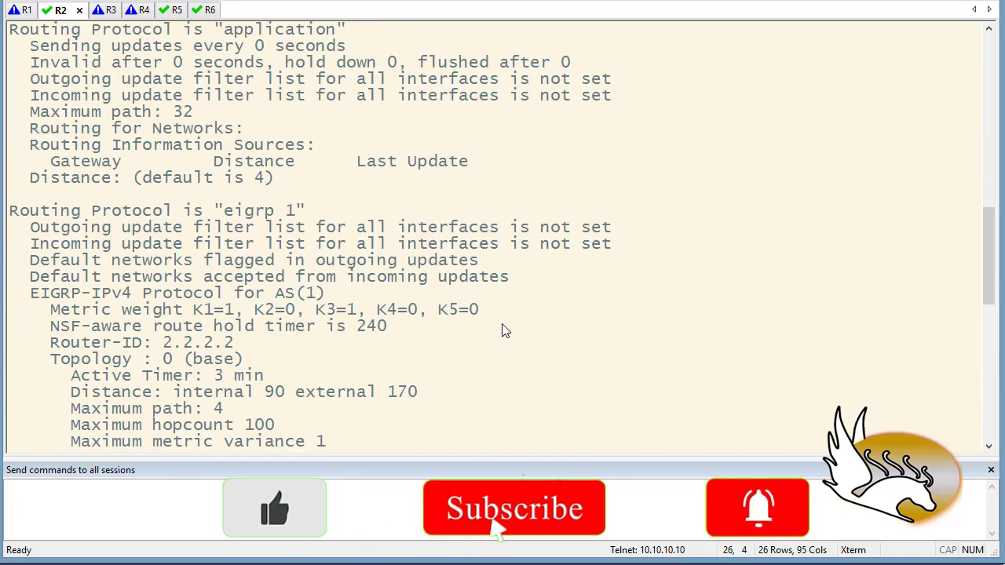
scroll(503, 329, up, 5)
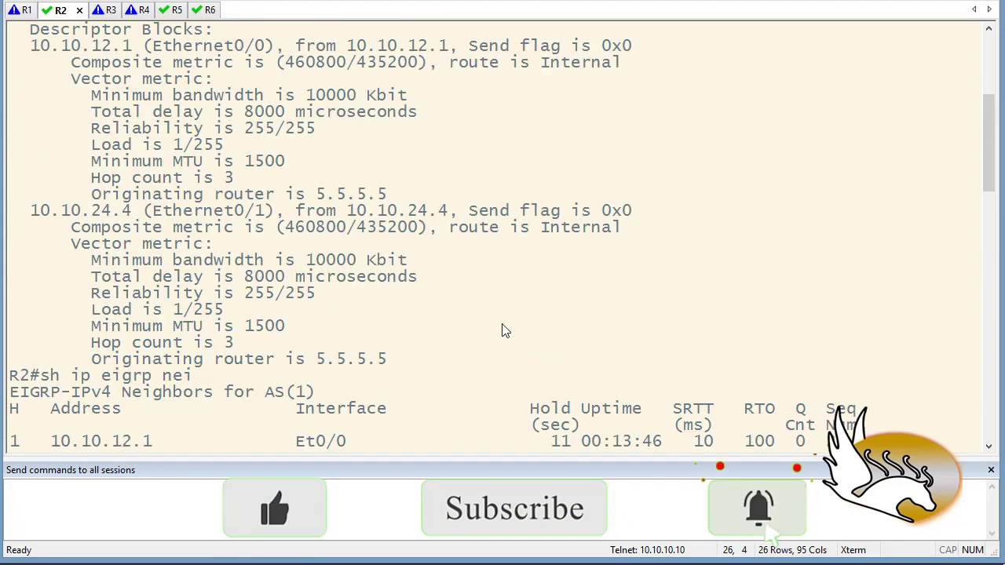
double_click(327, 229)
scroll(477, 406, down, 12)
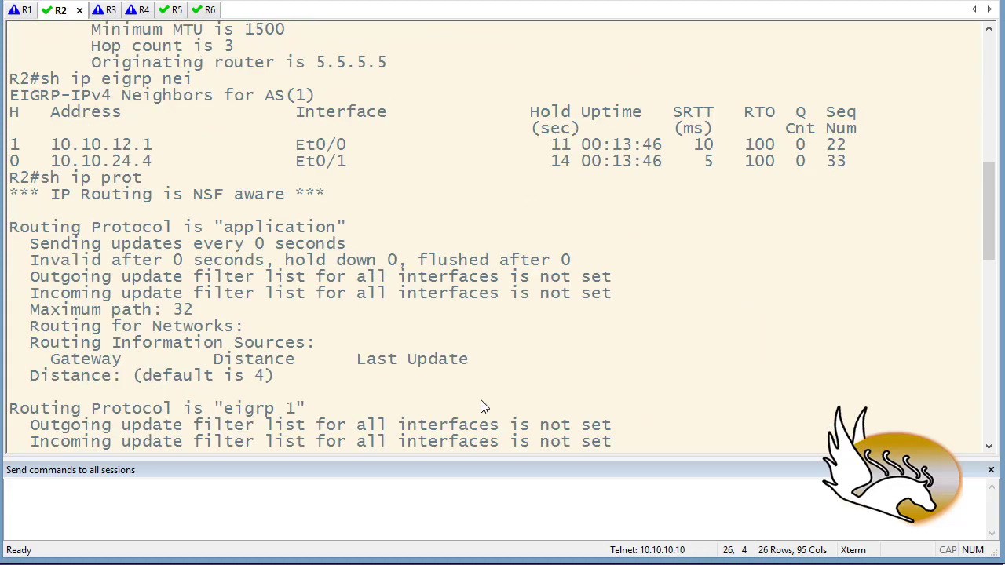
scroll(482, 406, down, 11)
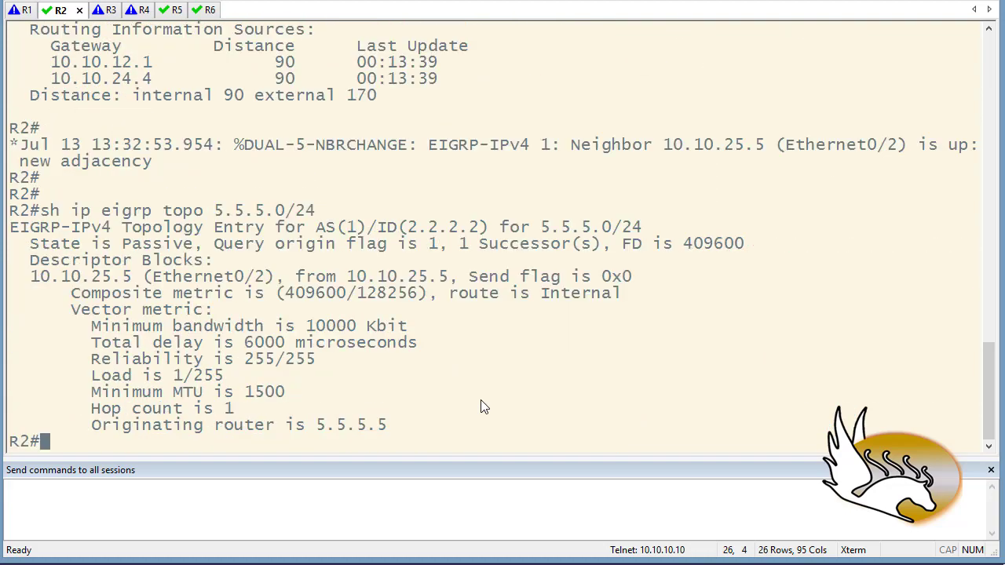
double_click(331, 295)
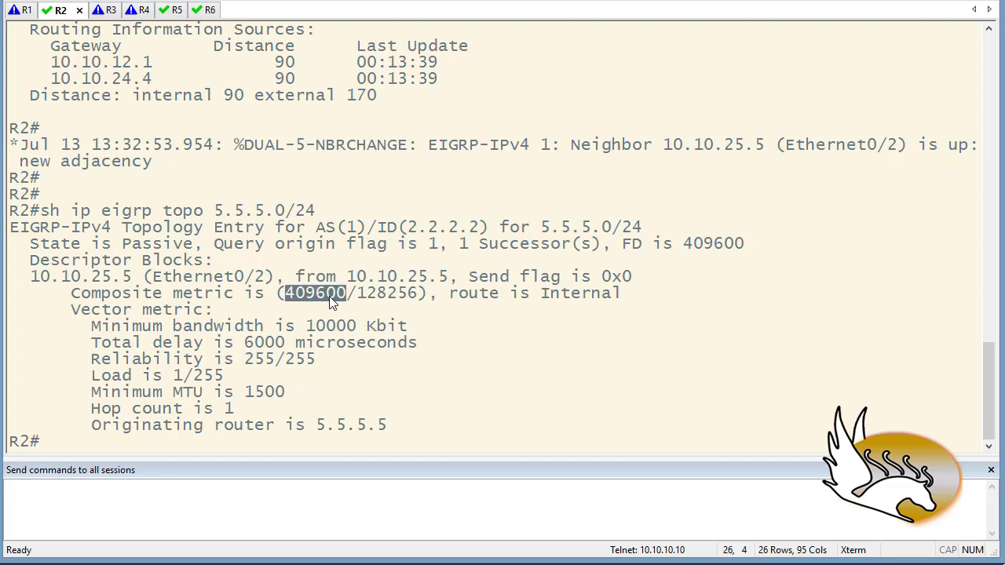
double_click(402, 297)
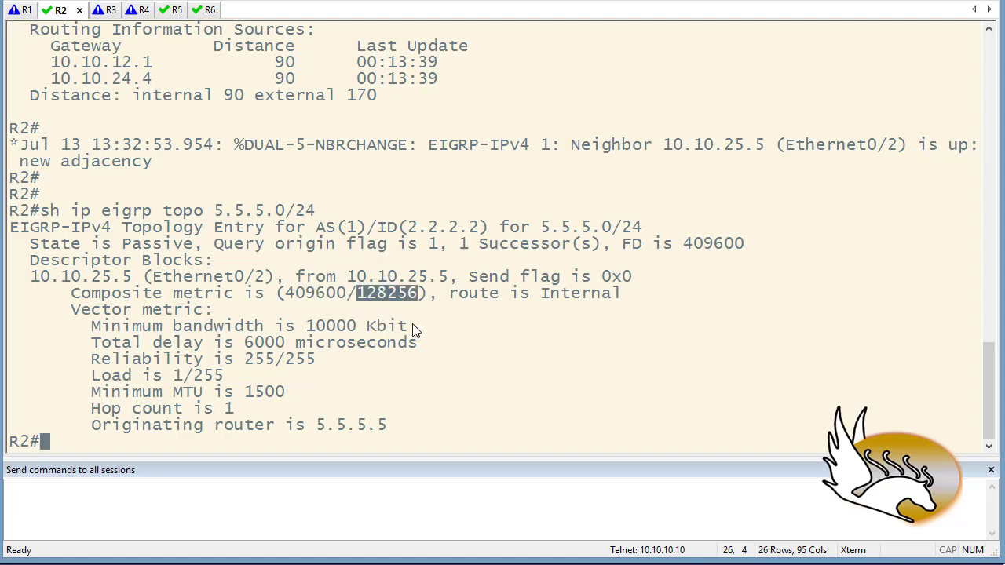
scroll(467, 393, up, 16)
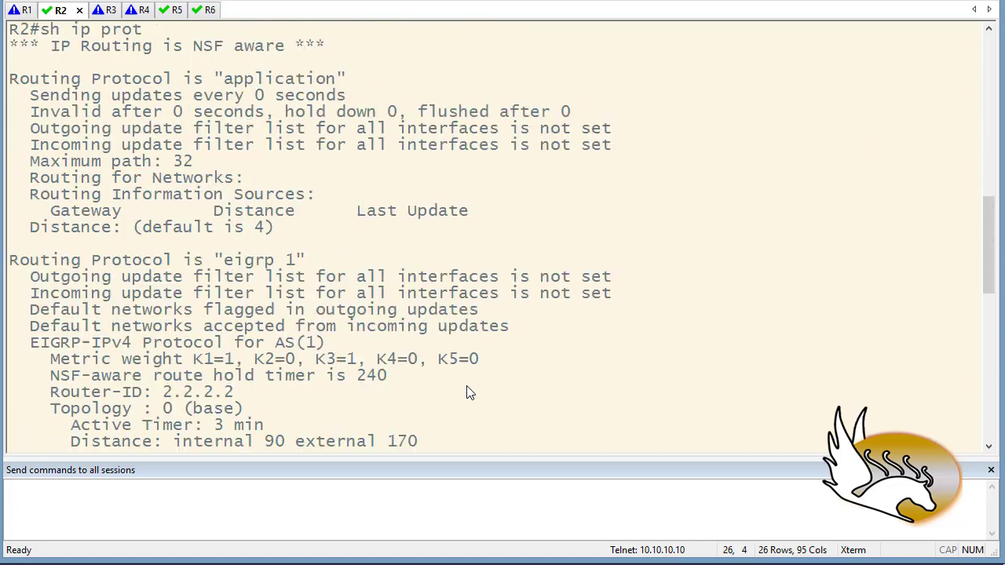
scroll(466, 393, up, 5)
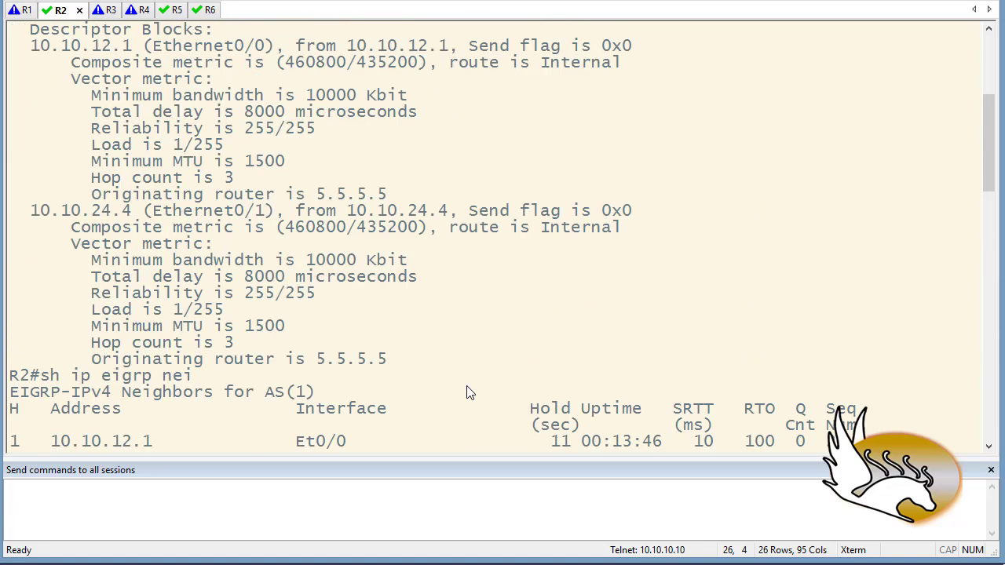
double_click(382, 227)
drag(989, 193, 981, 428)
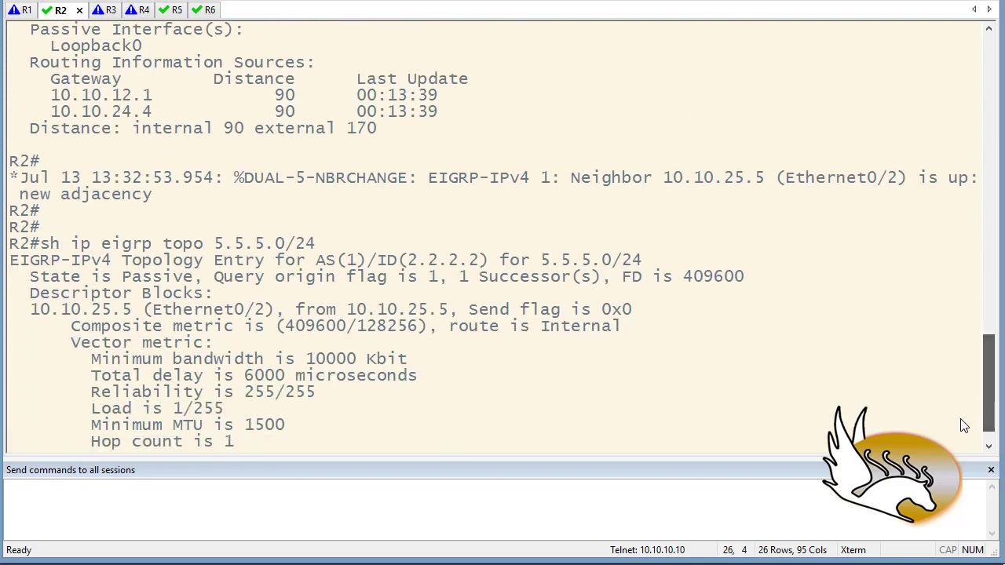
double_click(310, 331)
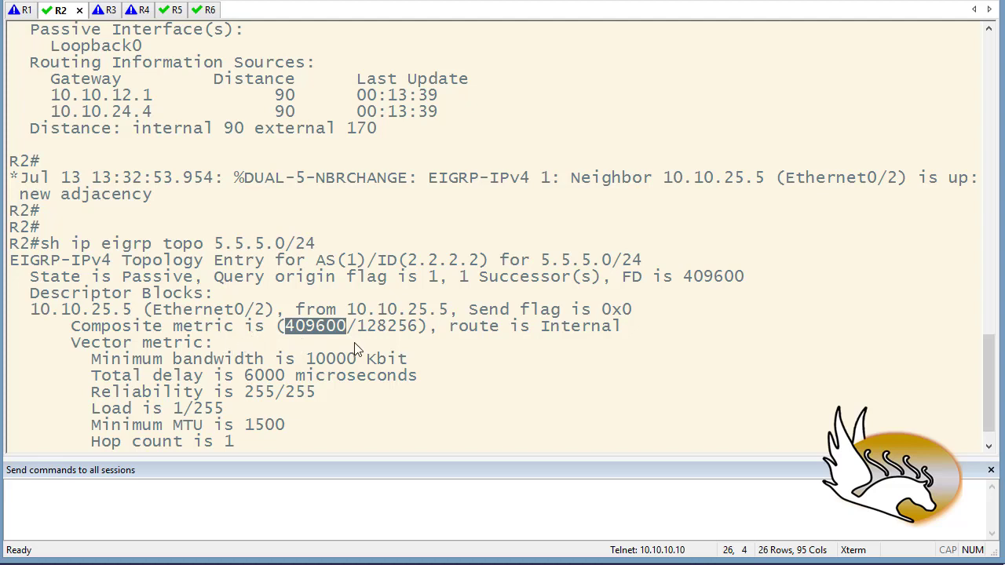
scroll(369, 333, down, 1)
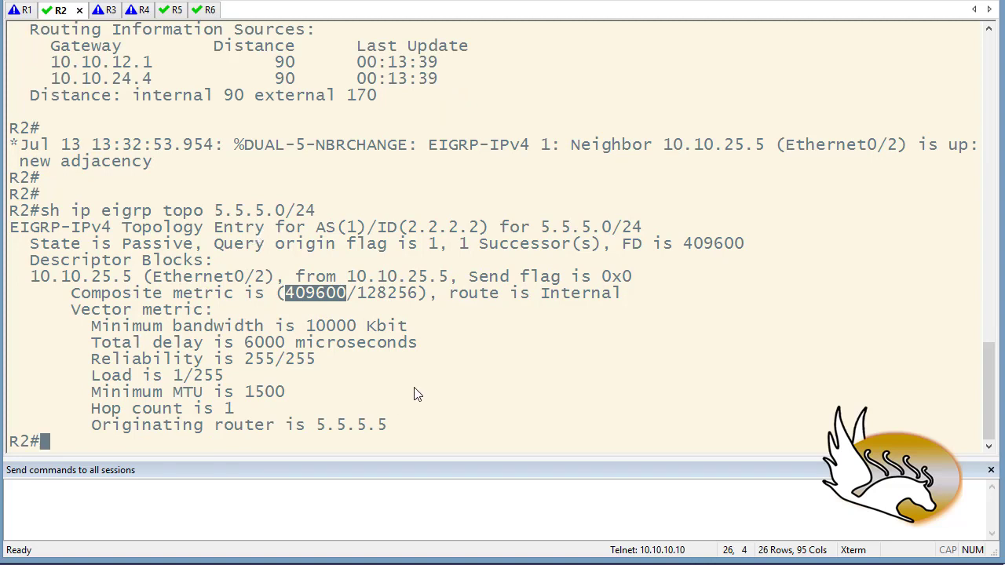
Step: Enlarge the Paint canvas to 1207×631 px and draw a text box at the top-left
click(274, 527)
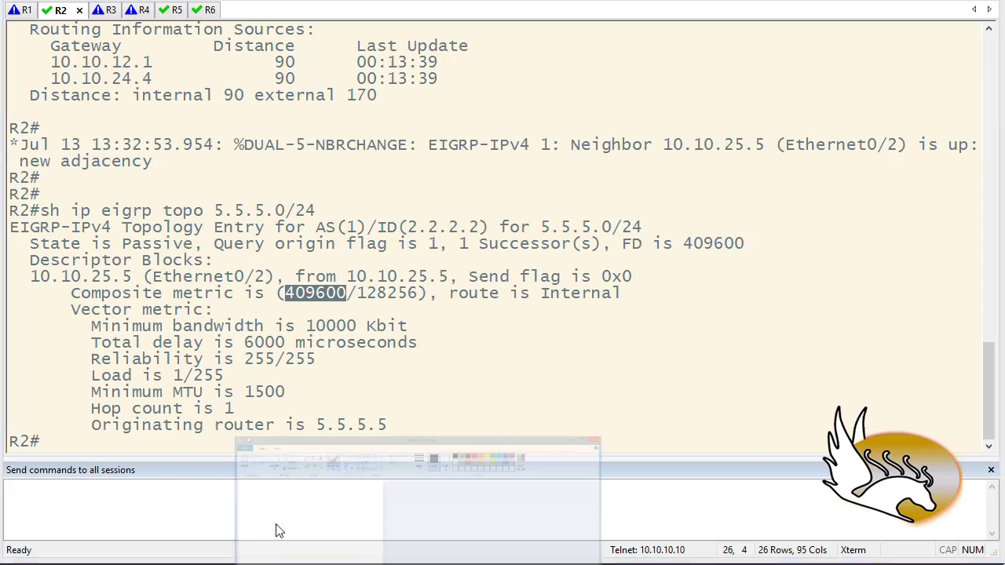
drag(411, 272, 959, 529)
click(217, 3)
drag(48, 82, 608, 443)
Step: Type the letters B, L, D, R and M on separate lines
text(B)
key(Return)
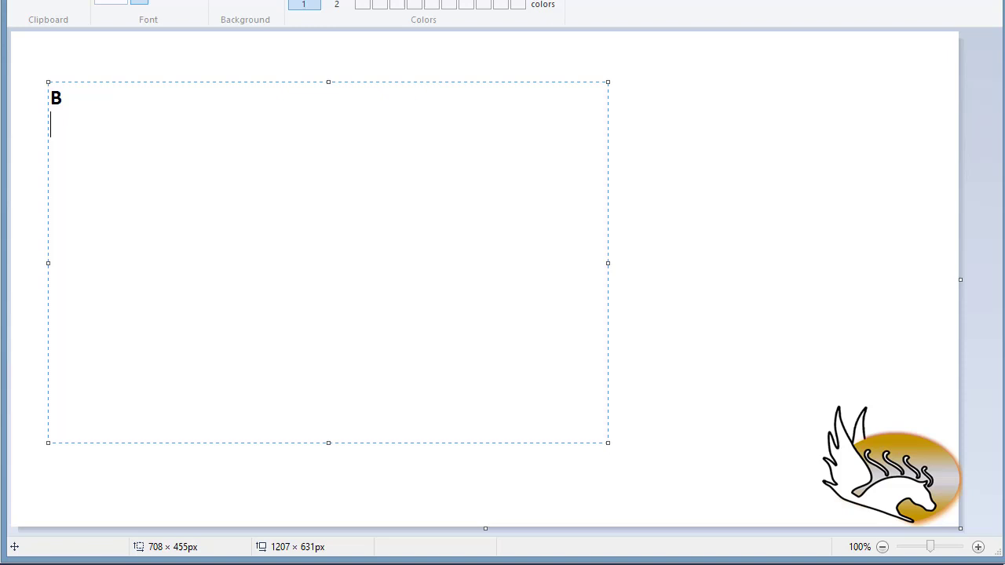
text(L)
key(Return)
text(D)
key(Return)
text(R)
key(Return)
text(M)
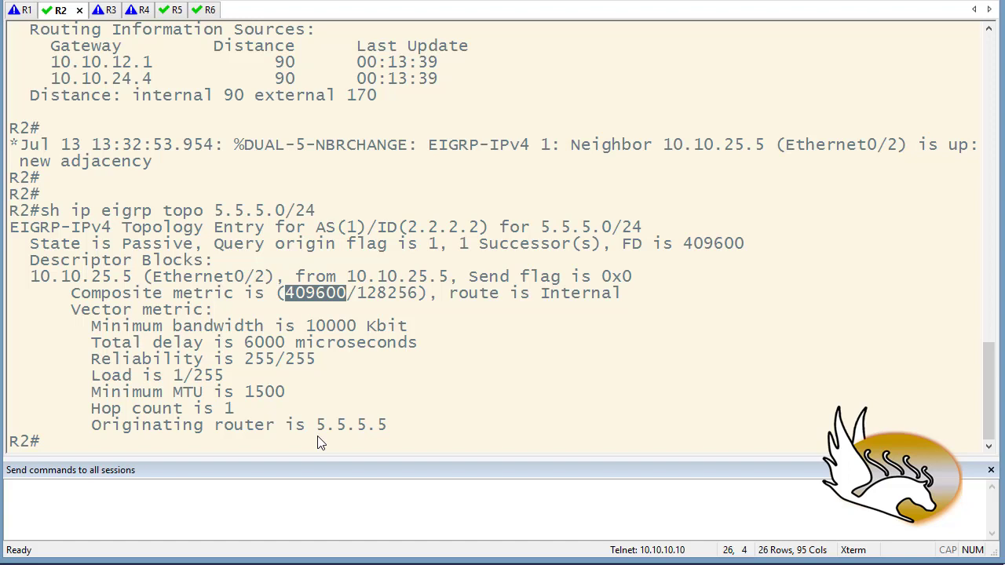
Step: Display R2's full 'sh int e0/0' output
key(Return)
key(Return)
text(s)
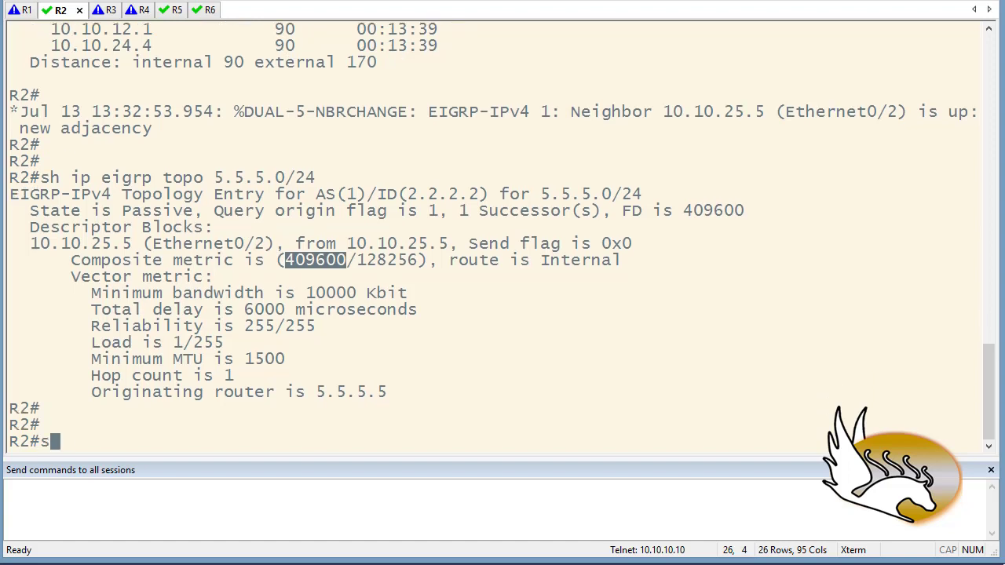
text(h int e0/0)
key(Return)
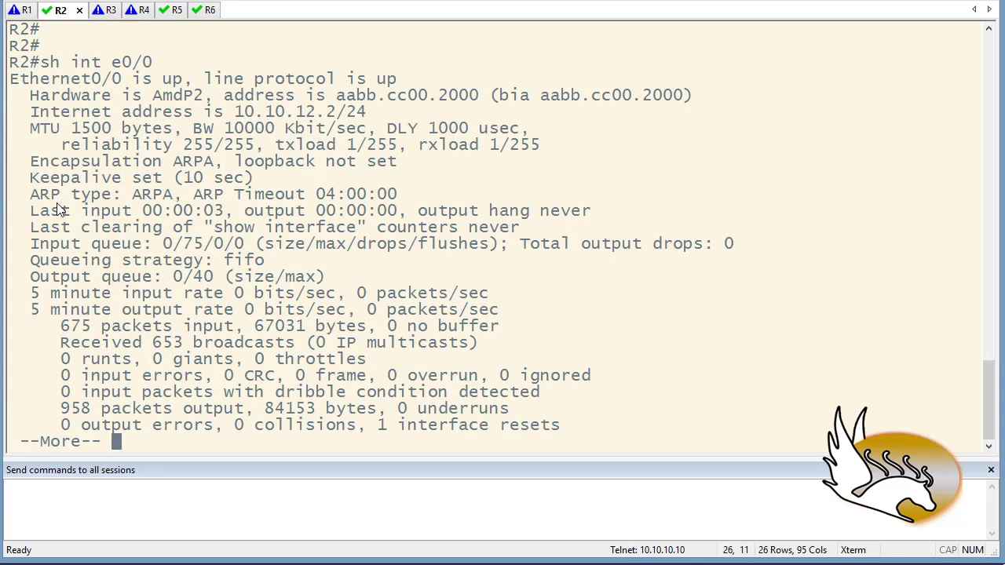
key(space)
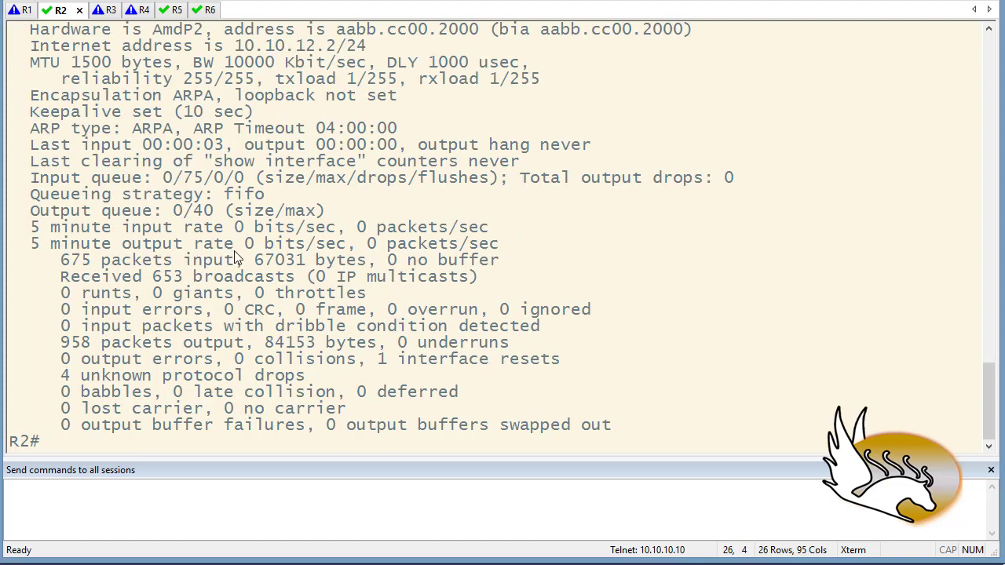
Step: Filter with 'sh int e0/0 | in reli' and highlight reliability 255/255 and txload/rxload 1/255
text(sh int e0/0 | in )
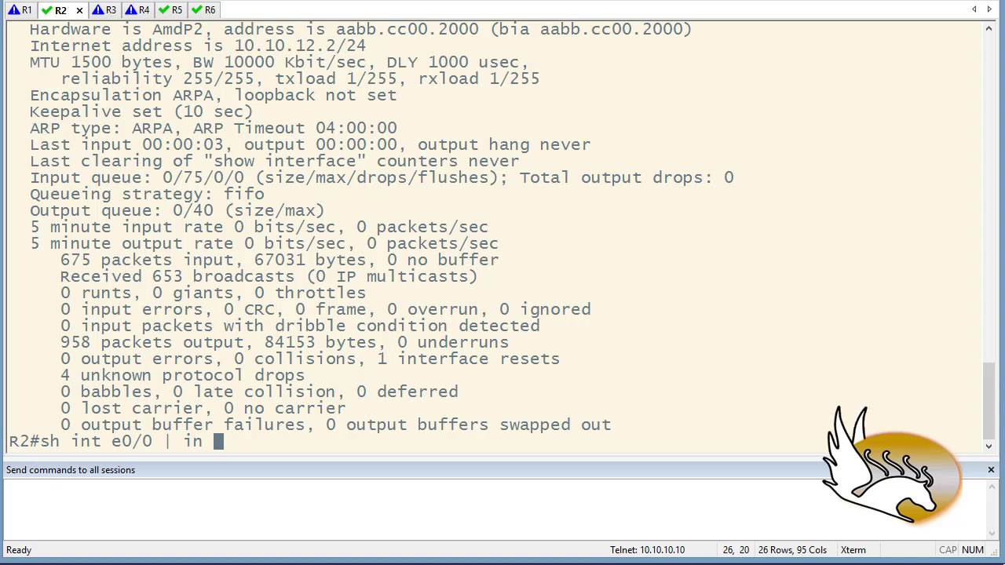
text(reli)
key(Return)
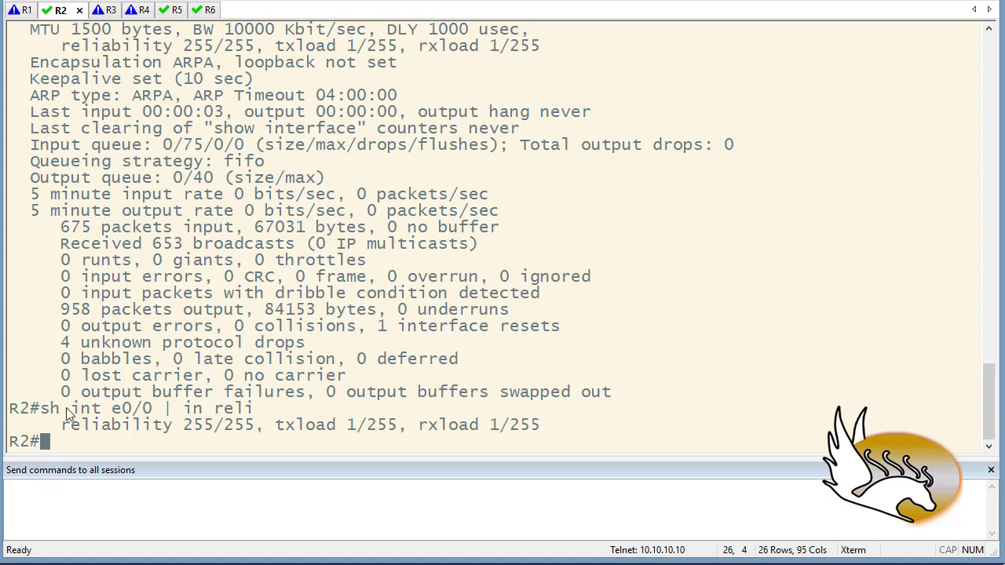
drag(61, 428, 256, 434)
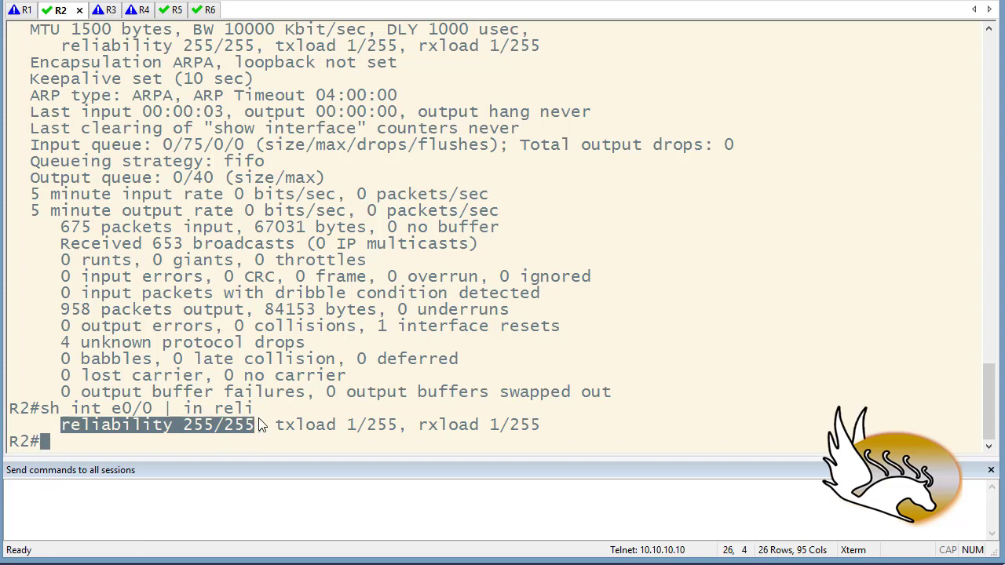
drag(273, 433, 550, 428)
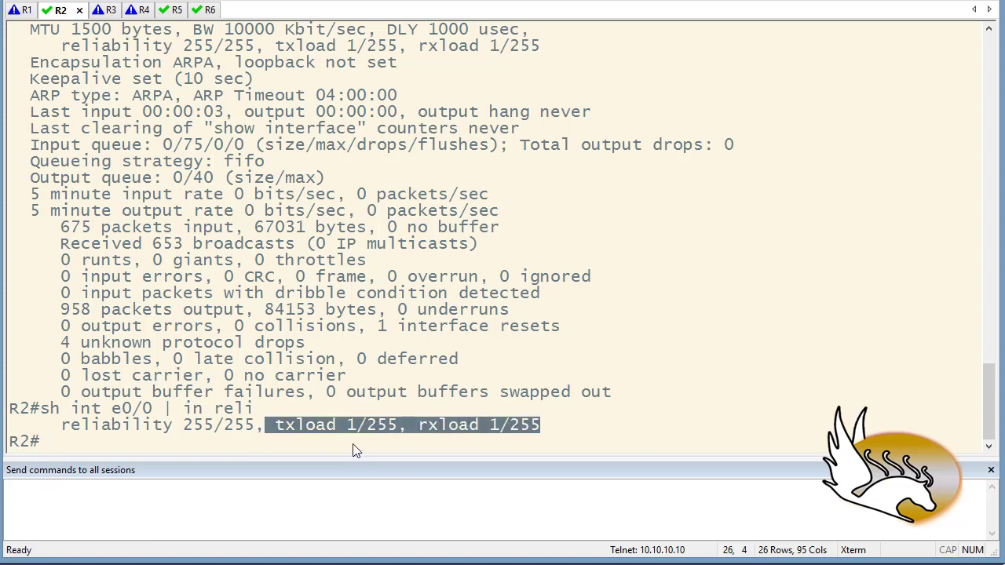
drag(177, 433, 562, 428)
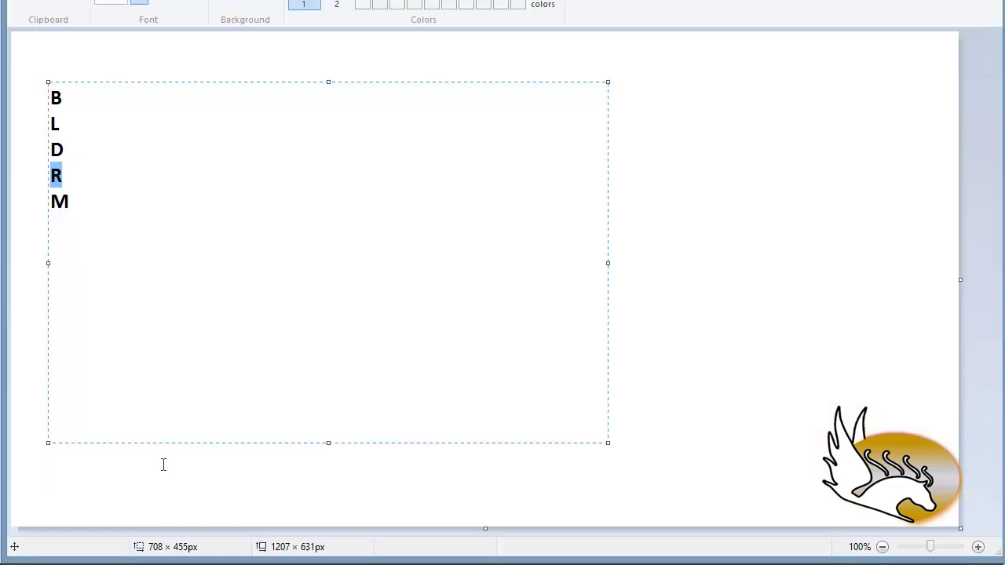
Step: Expand the B line of the Paint notes to 'Bandwidth'
click(70, 184)
click(70, 124)
click(99, 100)
text(andwidth)
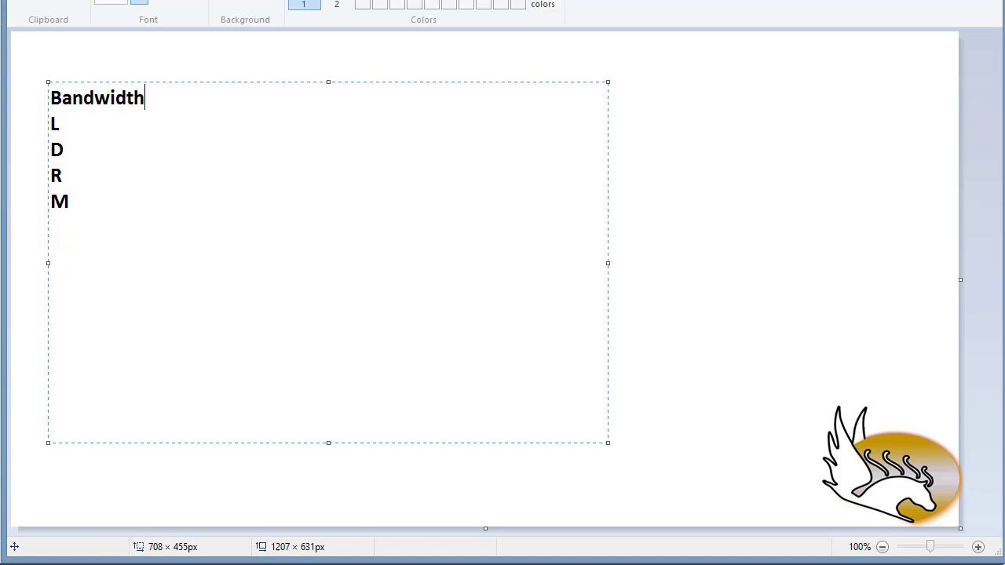
Step: Expand the D line to 'Delay'
click(64, 150)
text(elay)
double_click(70, 149)
click(70, 175)
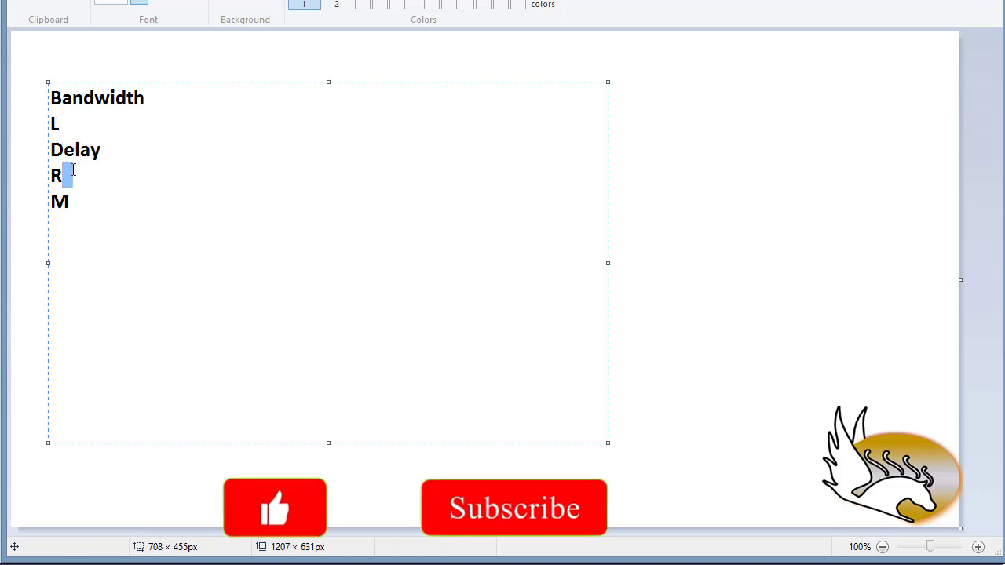
drag(70, 201, 75, 205)
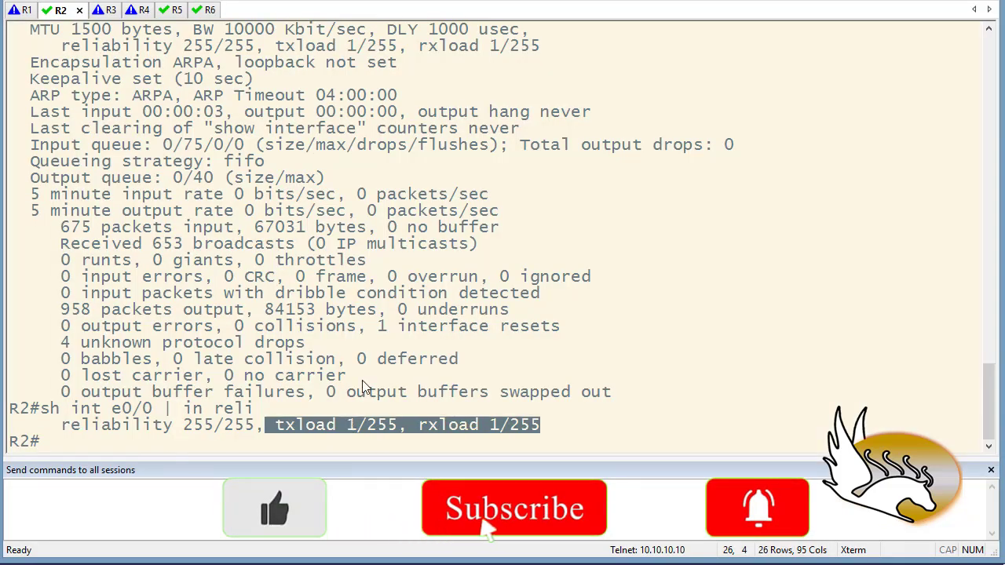
Step: Run 'sh ip prot' on R2 and highlight metric weights K1=1, K3=1, K4=0 and K5=0
text(sh)
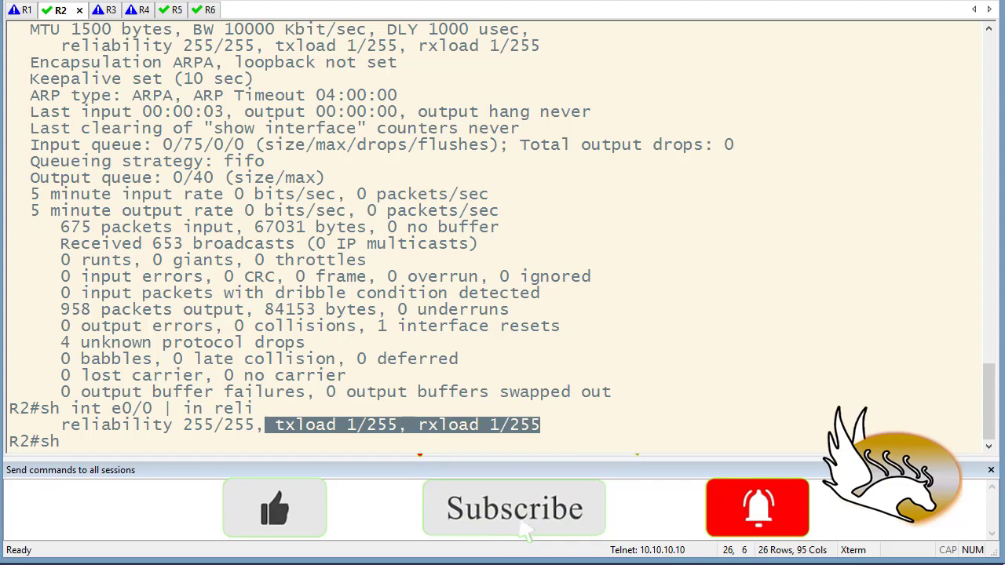
text( ip prot)
key(Return)
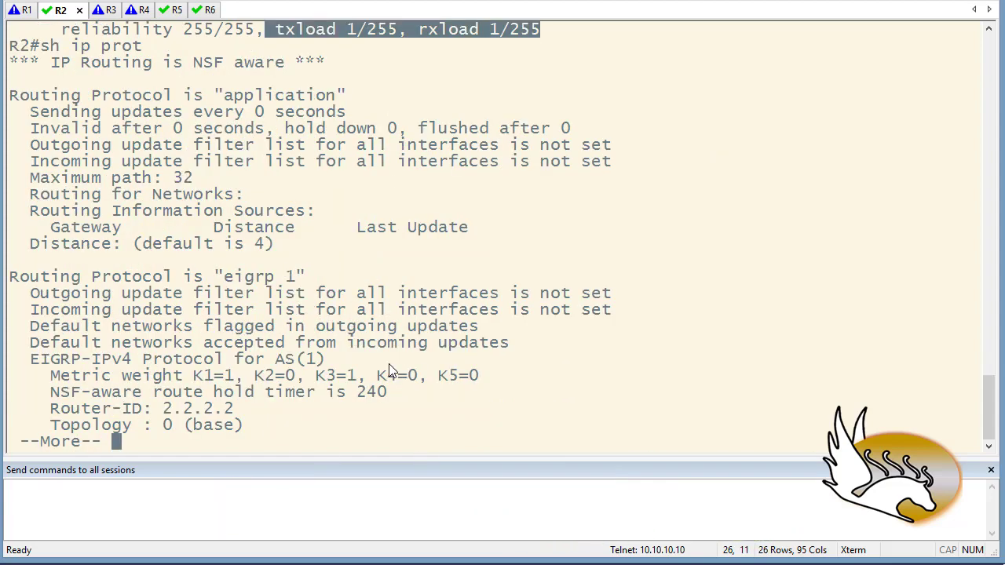
drag(194, 373, 239, 380)
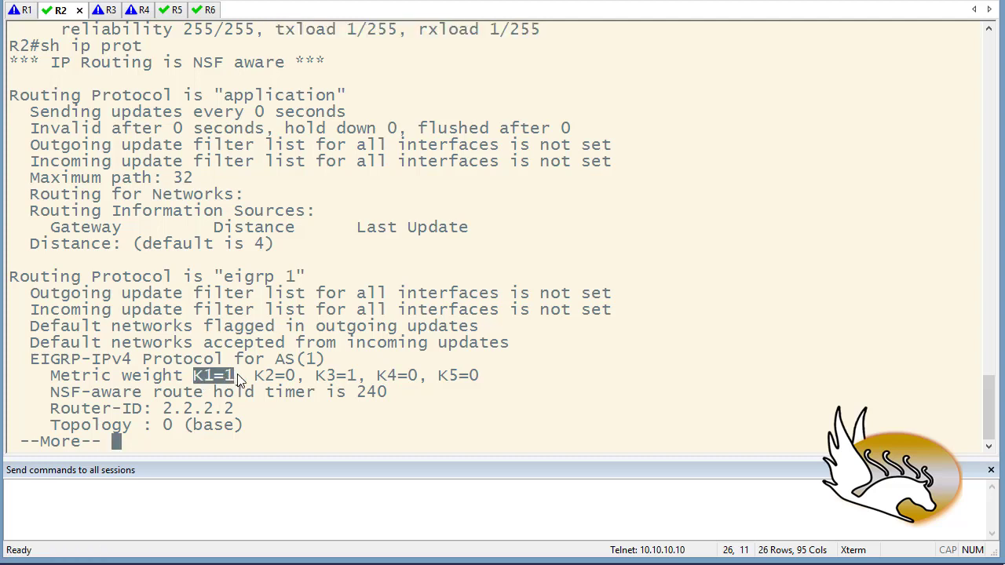
drag(313, 378, 355, 378)
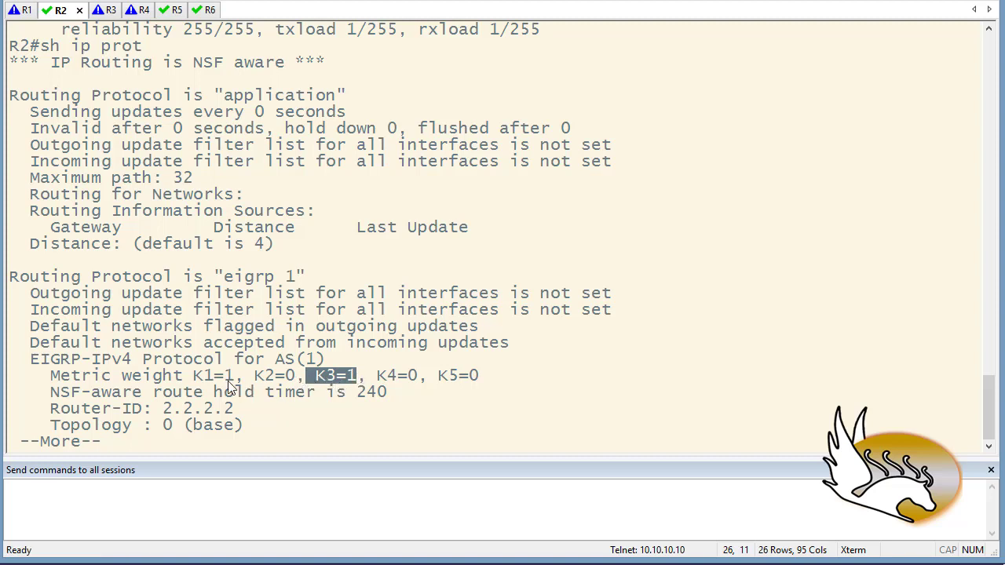
drag(256, 378, 418, 377)
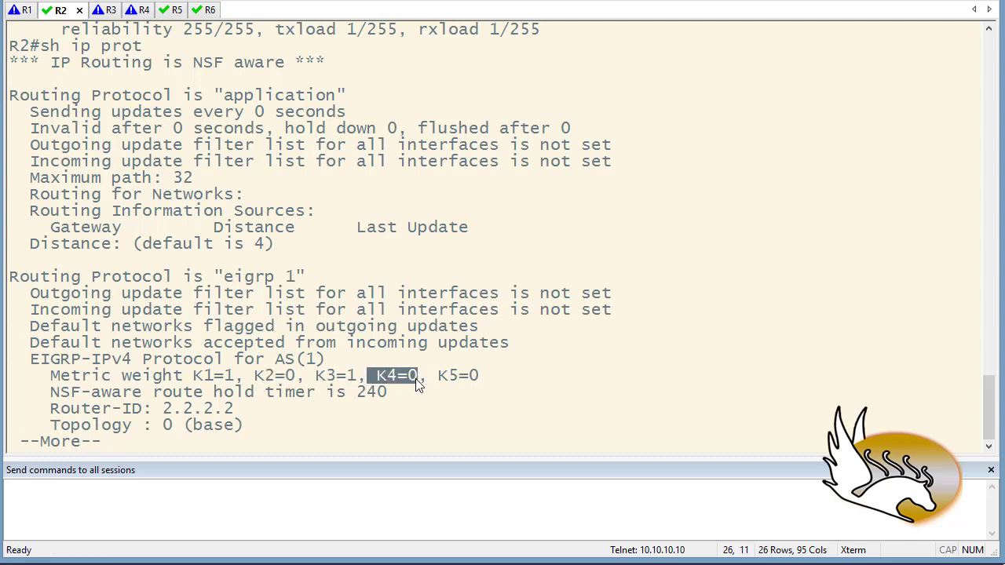
drag(439, 376, 480, 377)
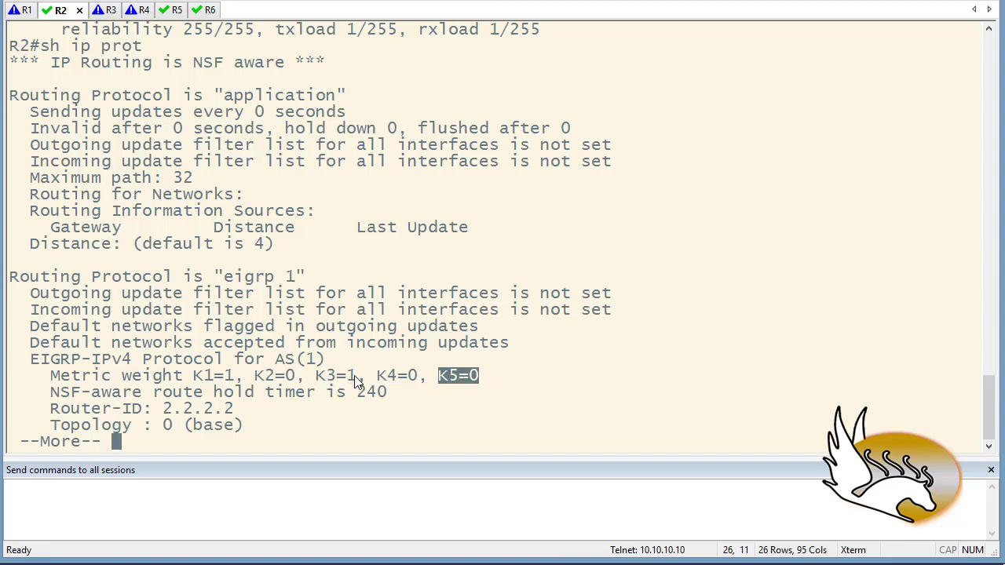
drag(357, 378, 322, 376)
drag(236, 377, 195, 379)
Step: Finish R2's EIGRP protocol output, check the EVE-NG topology, then enter global configuration with 'conf t'
key(space)
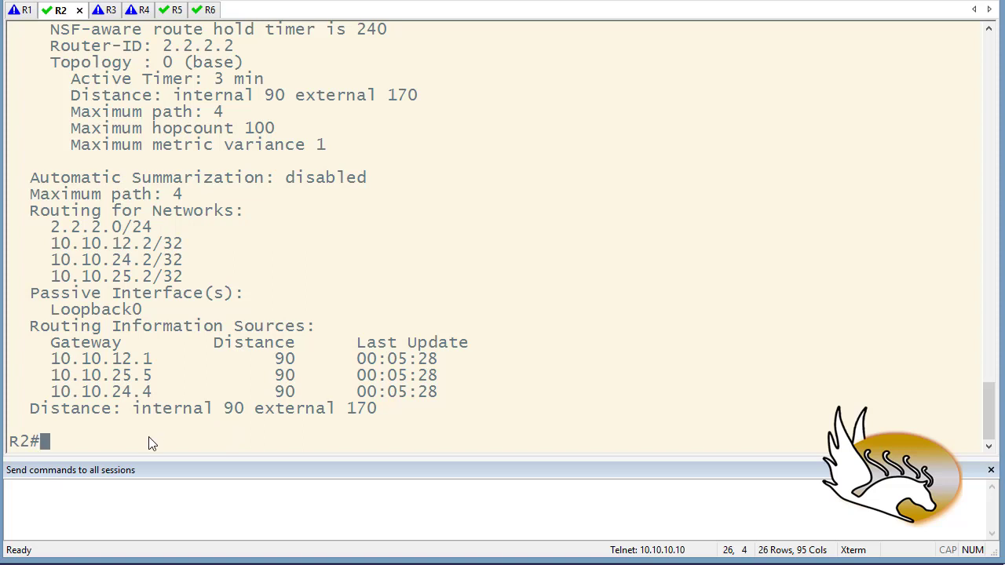
key(alt+Tab)
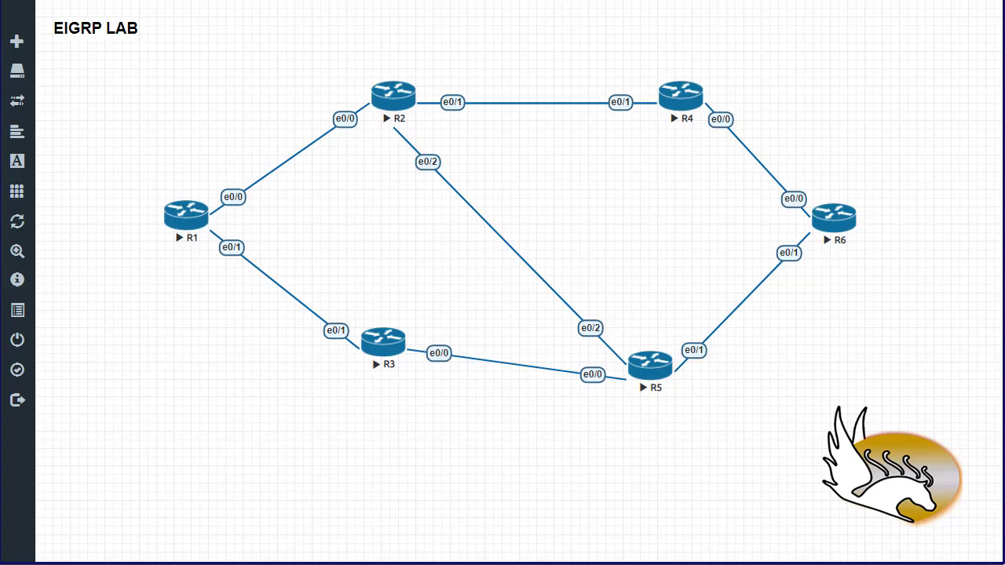
key(alt+Tab)
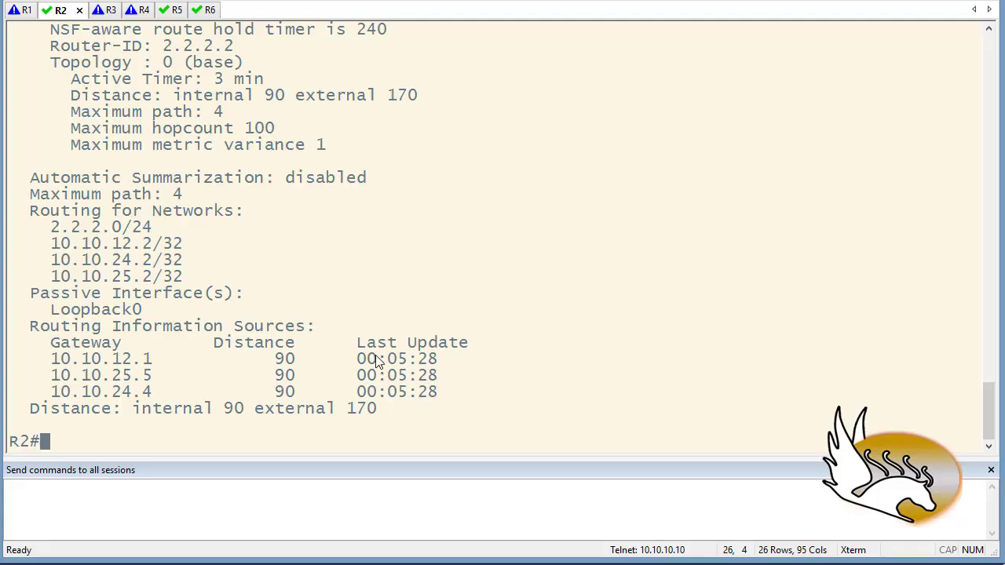
text(conf t)
key(Return)
Step: Set interface e0/2's delay to the maximum 16777215 and start the 'do sh ip eigrp topo 5.5.5.5' query
text(int )
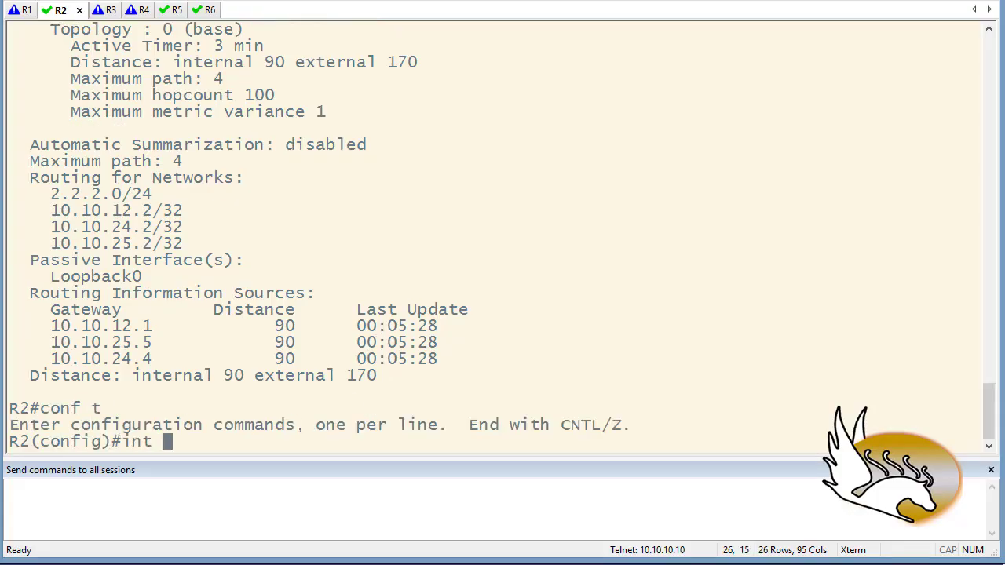
text(e0/2)
key(Return)
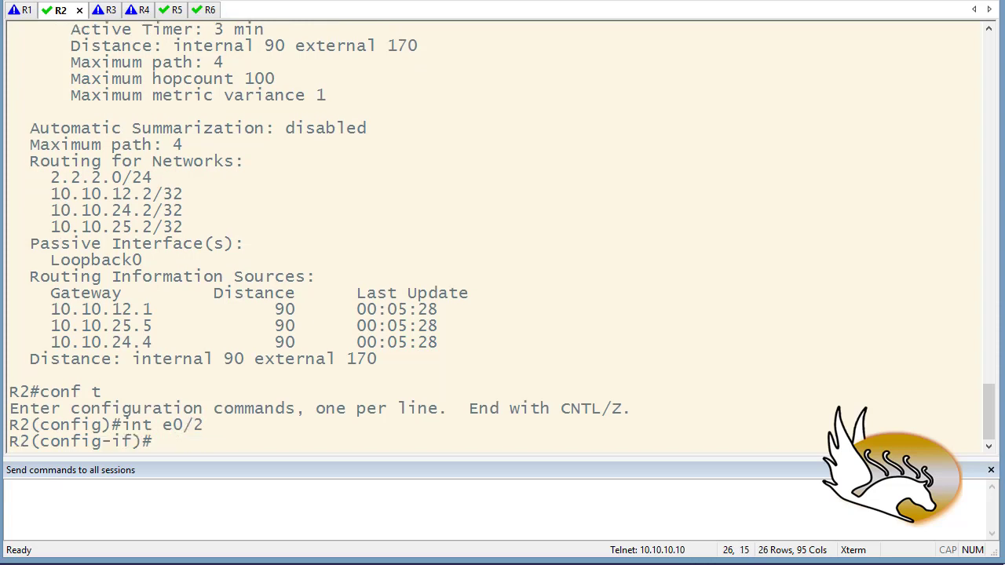
text(dela)
key(Tab)
text(?)
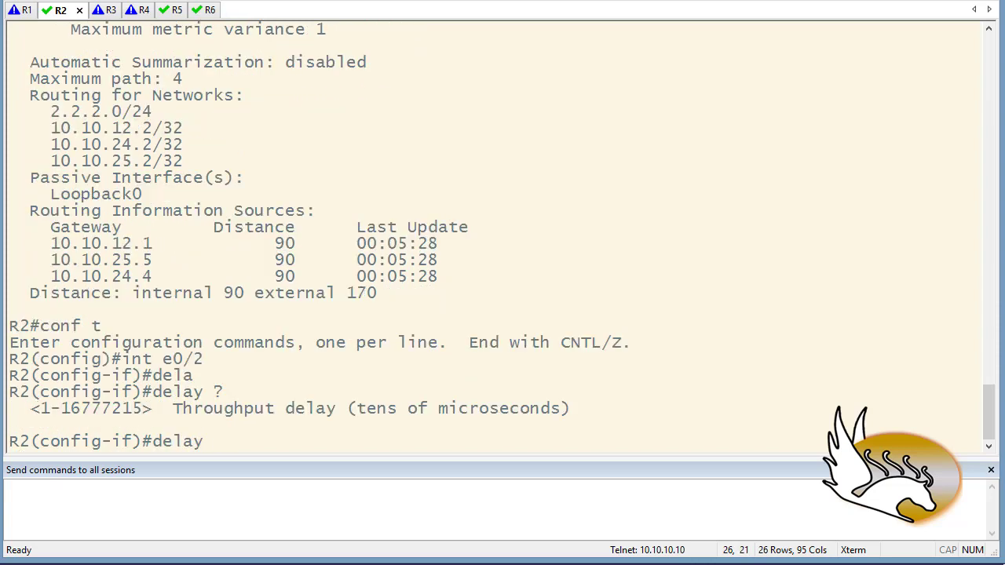
double_click(131, 408)
right_click(219, 436)
key(Return)
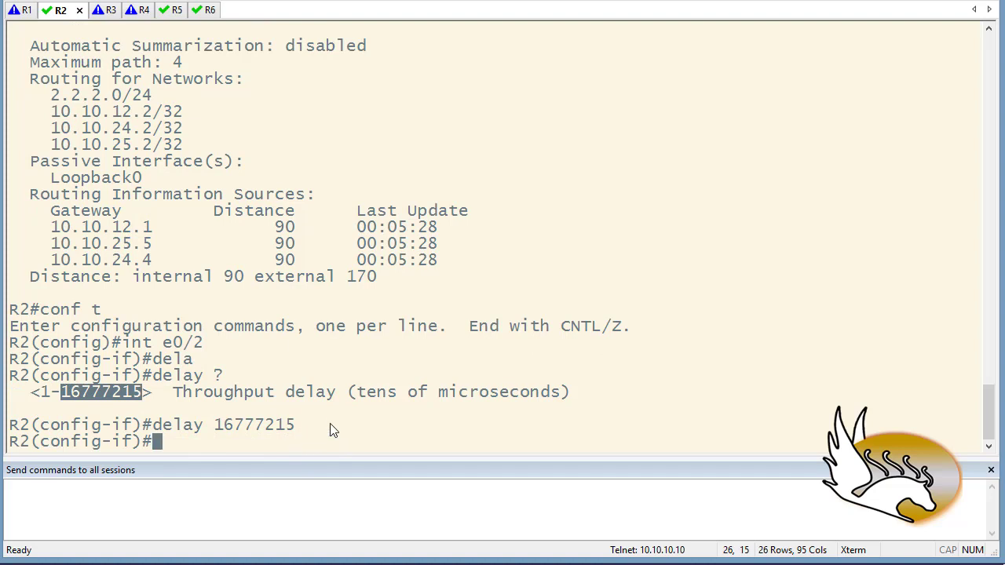
text(do sh )
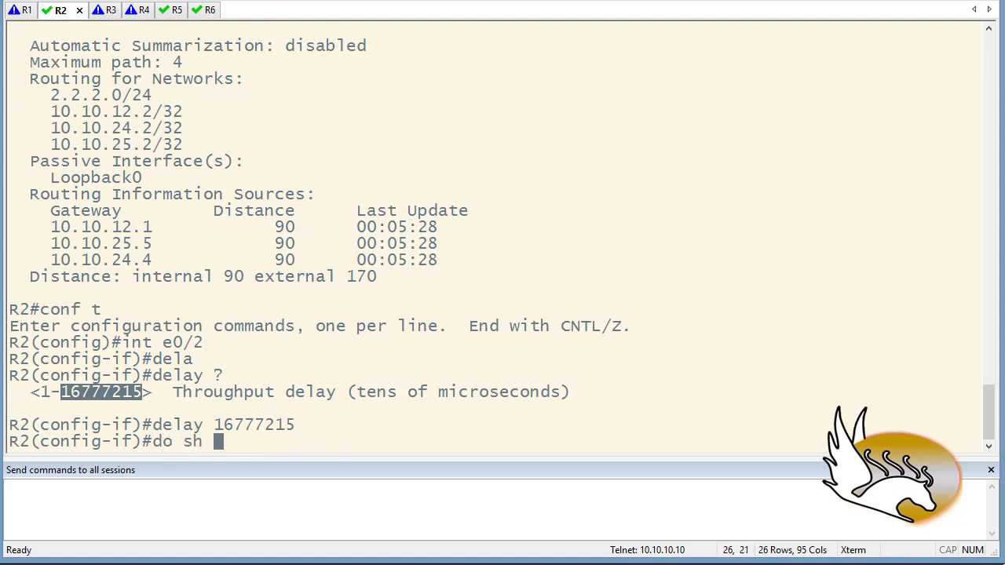
text(ip eigrp )
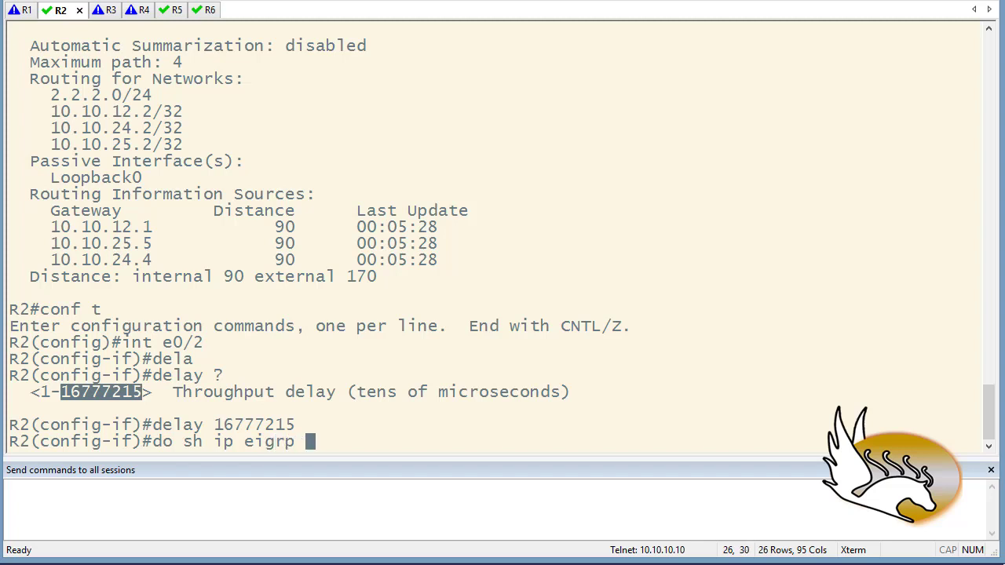
text(topo )
text(5.5.5.5)
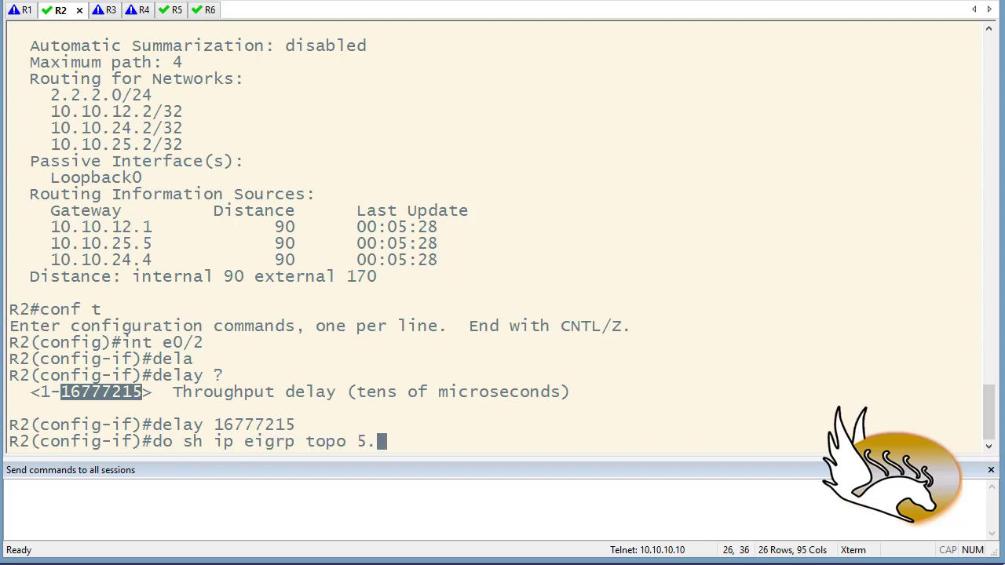
Step: Run the topology query for 5.5.5.5, then rerun it for 5.5.5.0/24 and show the full output
key(Return)
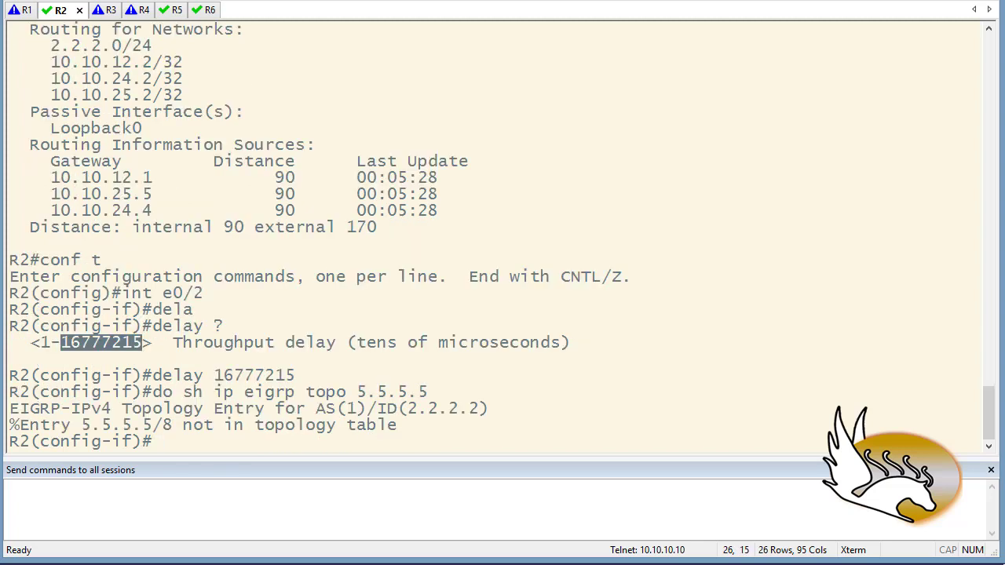
double_click(234, 425)
key(Up)
key(BackSpace)
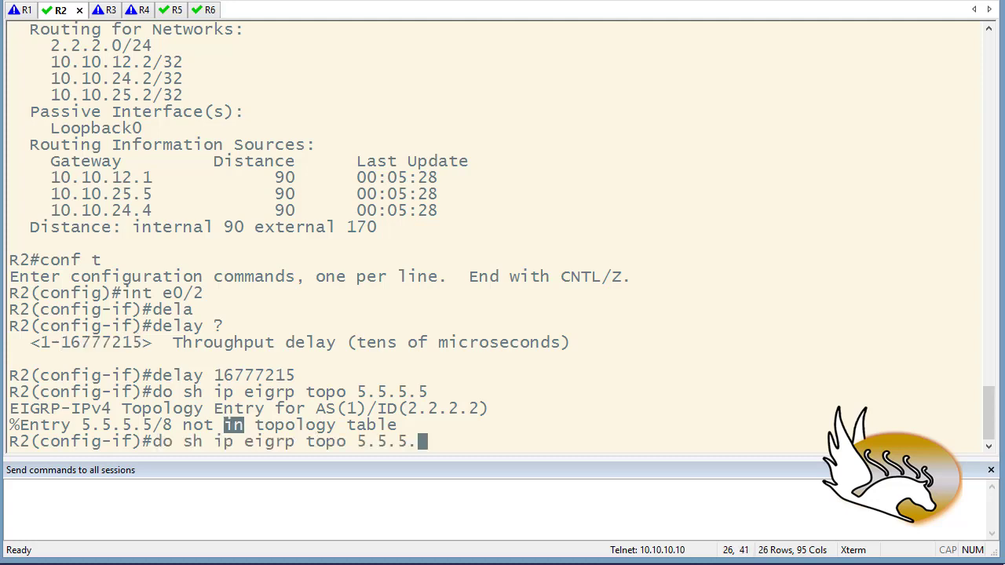
text(0/24)
key(Return)
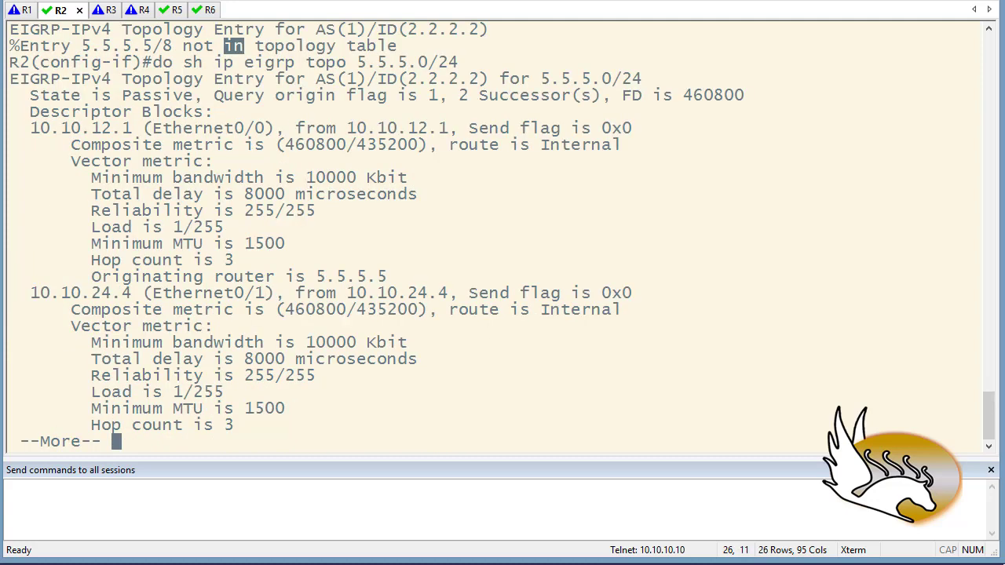
key(space)
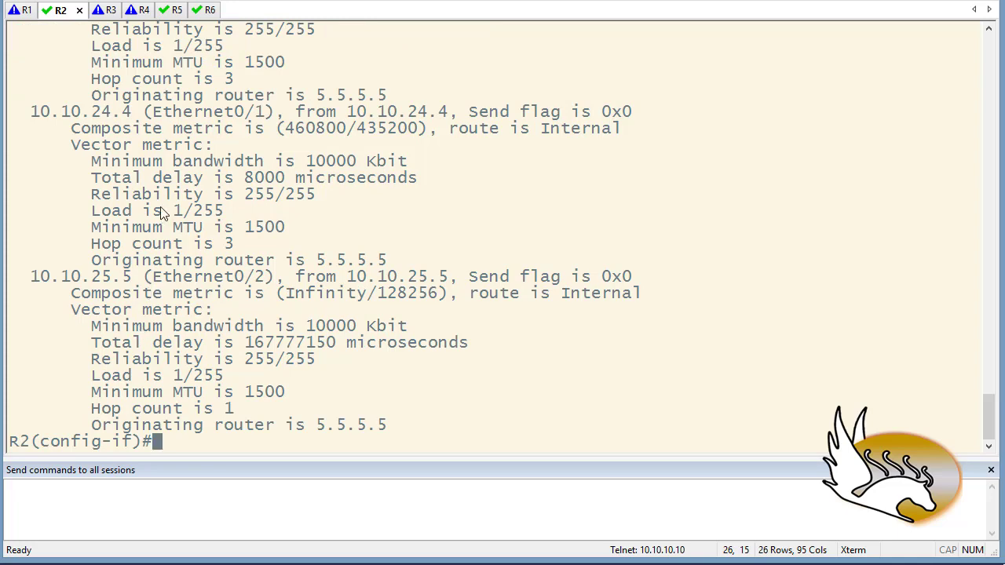
Step: Highlight the 460800/435200 metric via 10.10.12.1, and the R5 path's Infinity metric and total delay
scroll(186, 246, up, 1)
scroll(186, 246, up, 1)
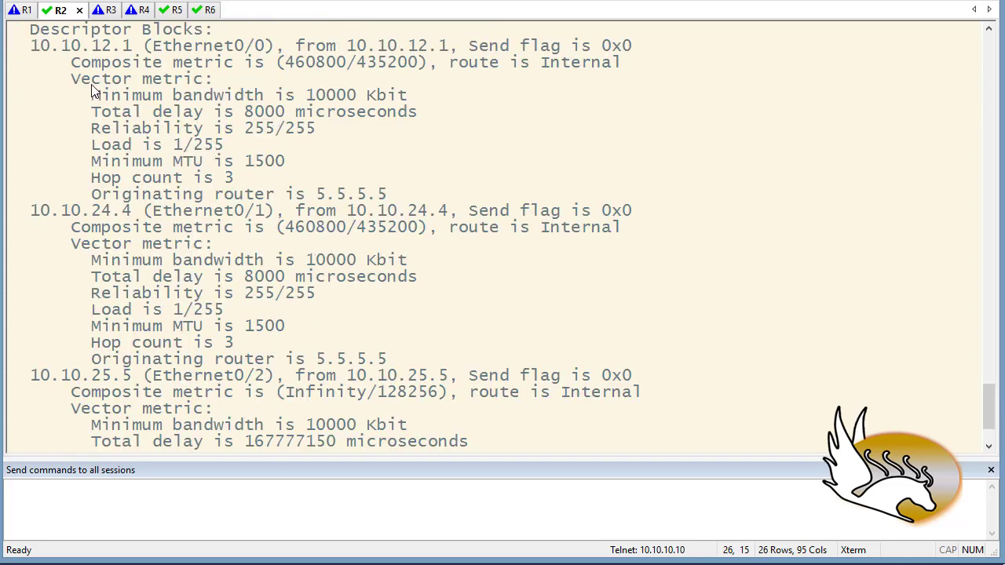
drag(39, 47, 141, 46)
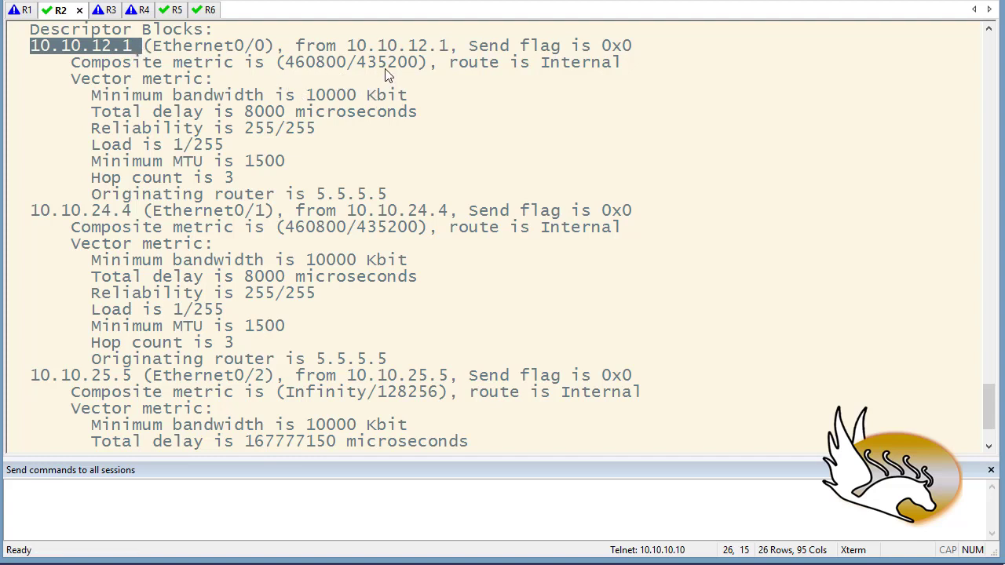
double_click(385, 69)
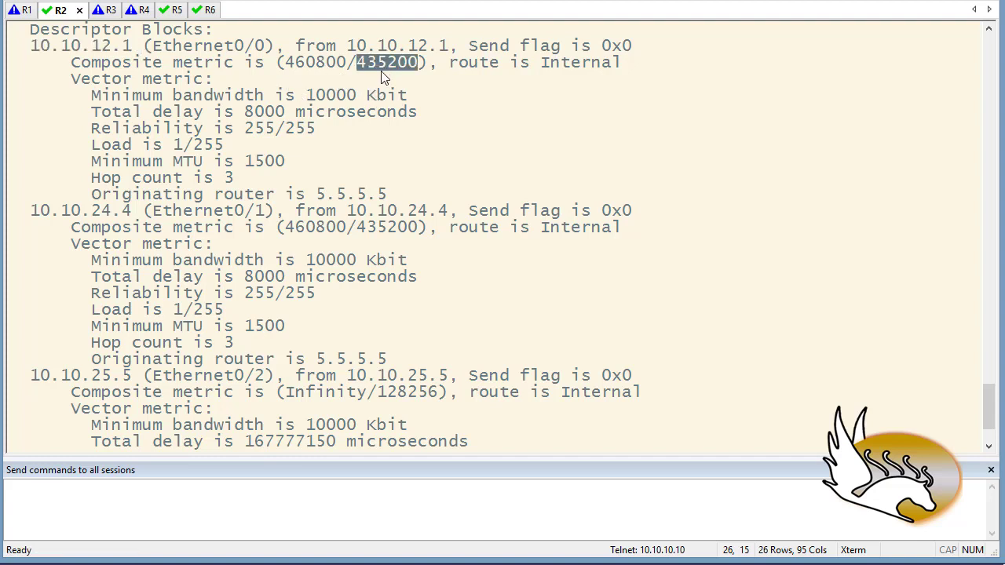
double_click(322, 69)
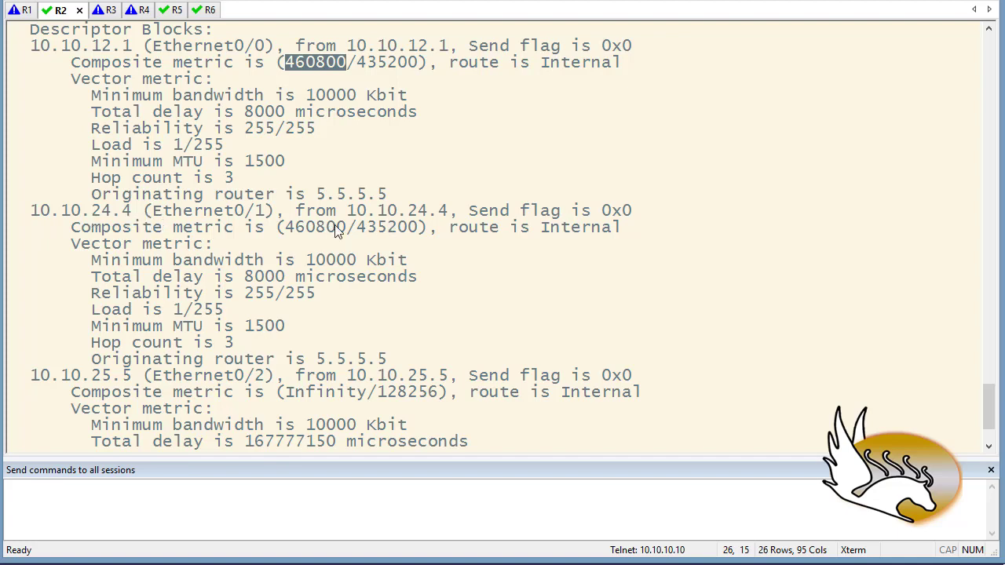
scroll(332, 276, down, 2)
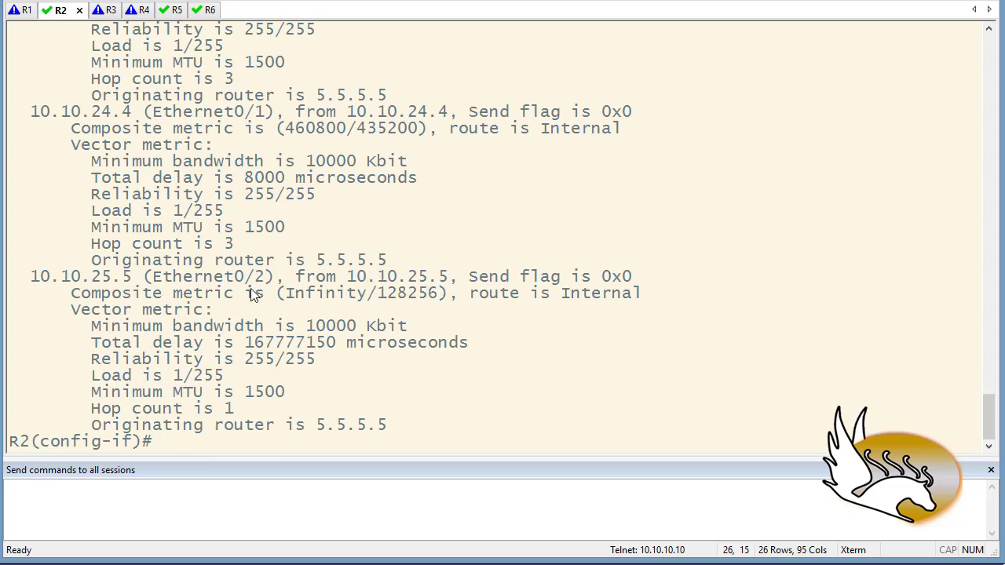
double_click(307, 299)
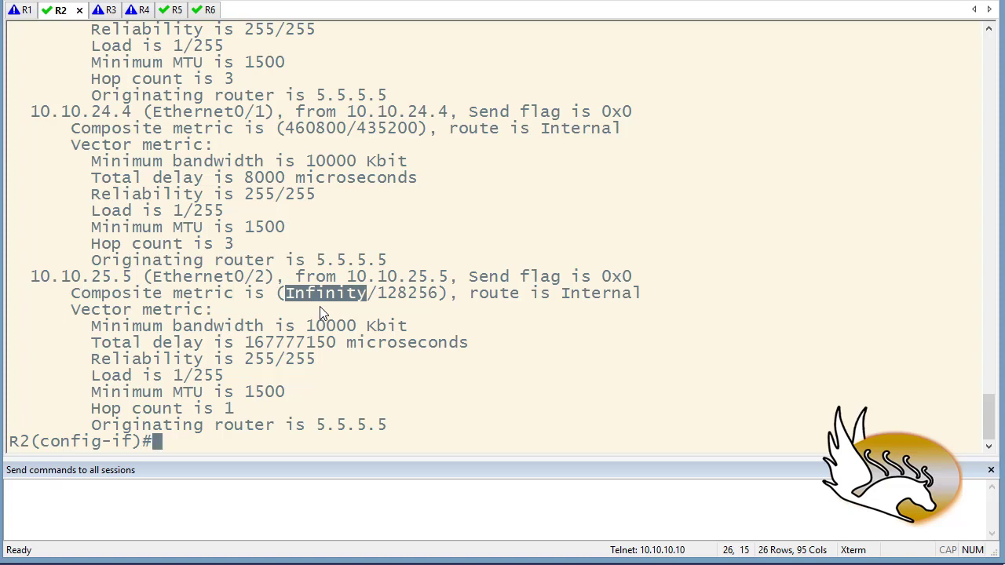
double_click(396, 296)
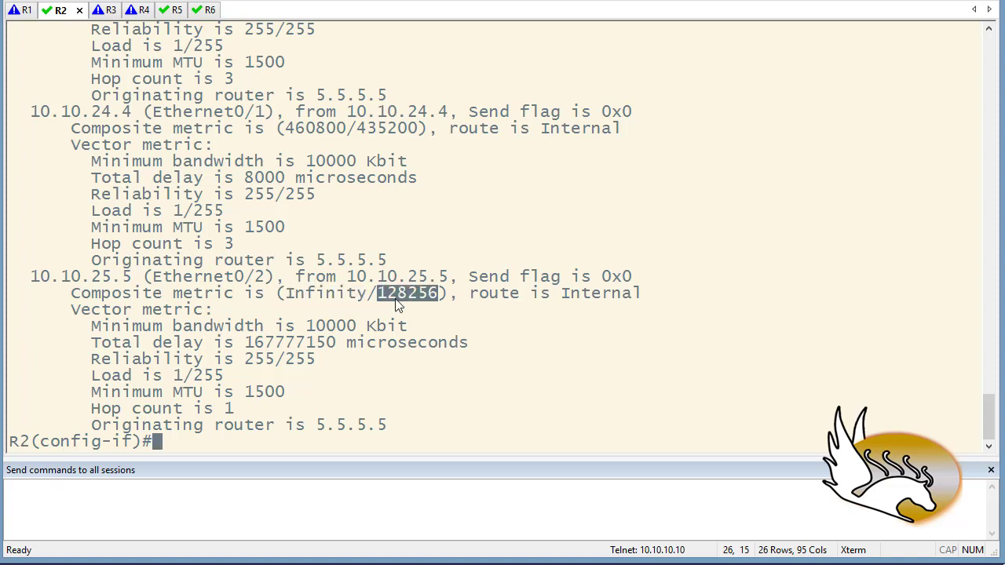
double_click(328, 297)
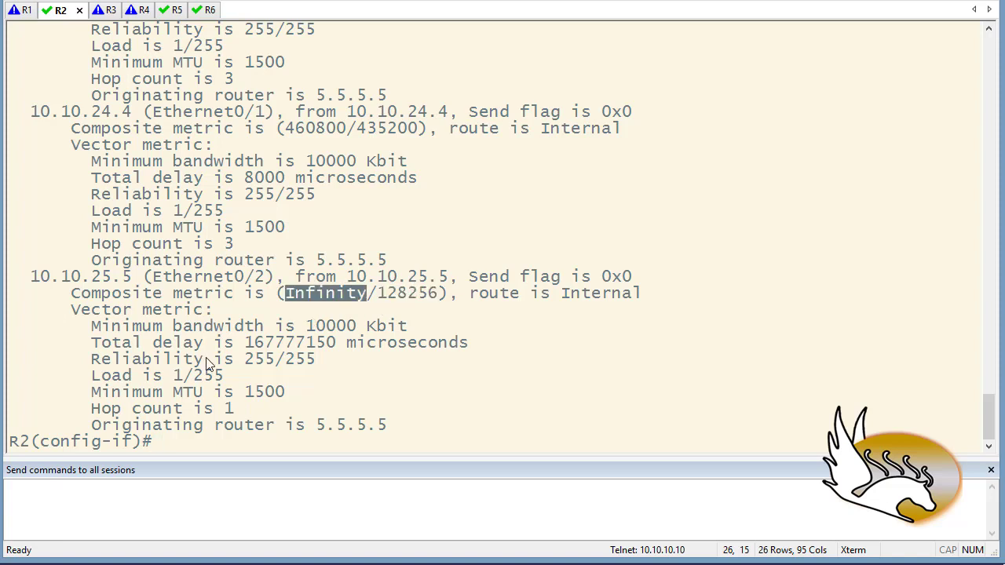
drag(92, 346, 468, 344)
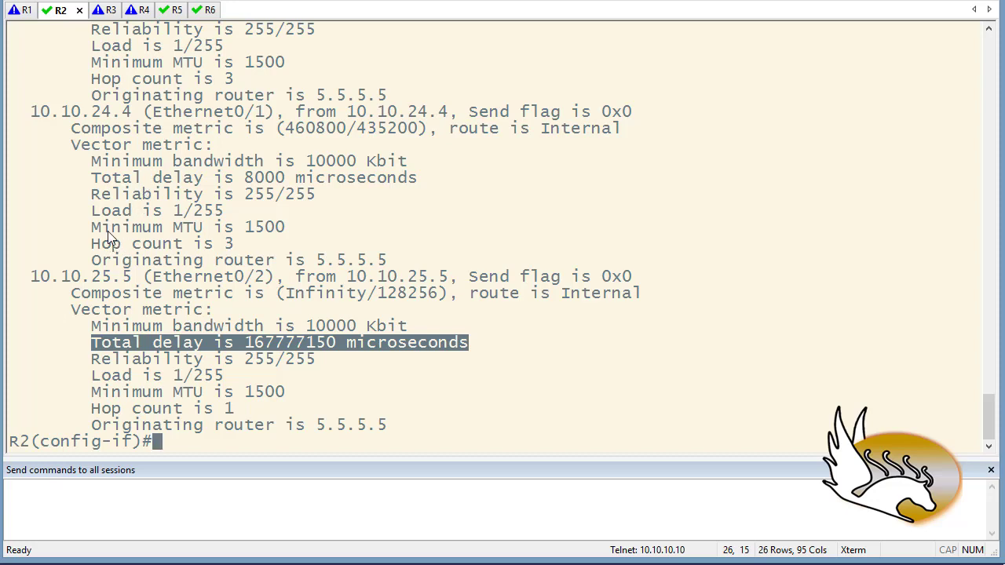
scroll(306, 338, up, 1)
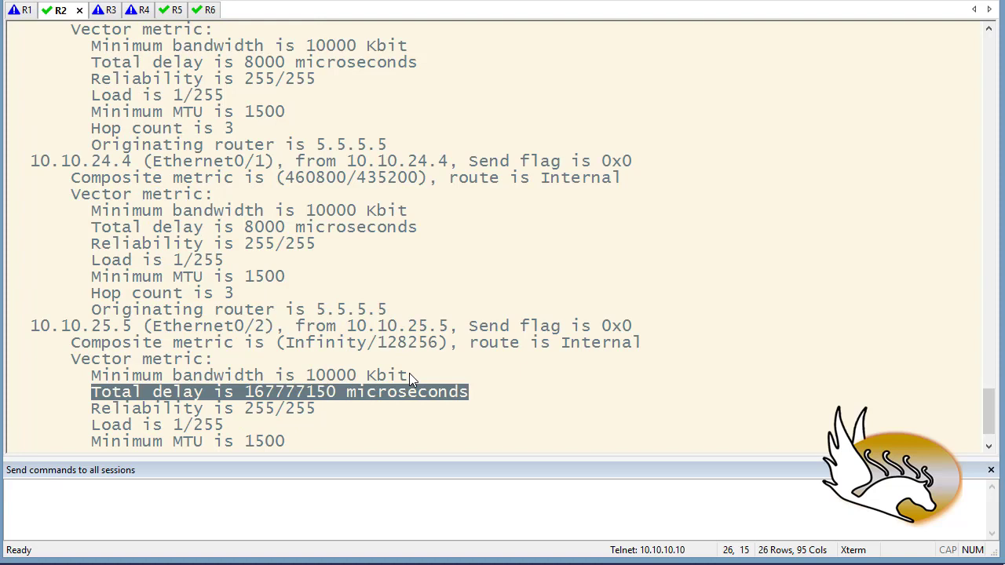
scroll(417, 334, down, 1)
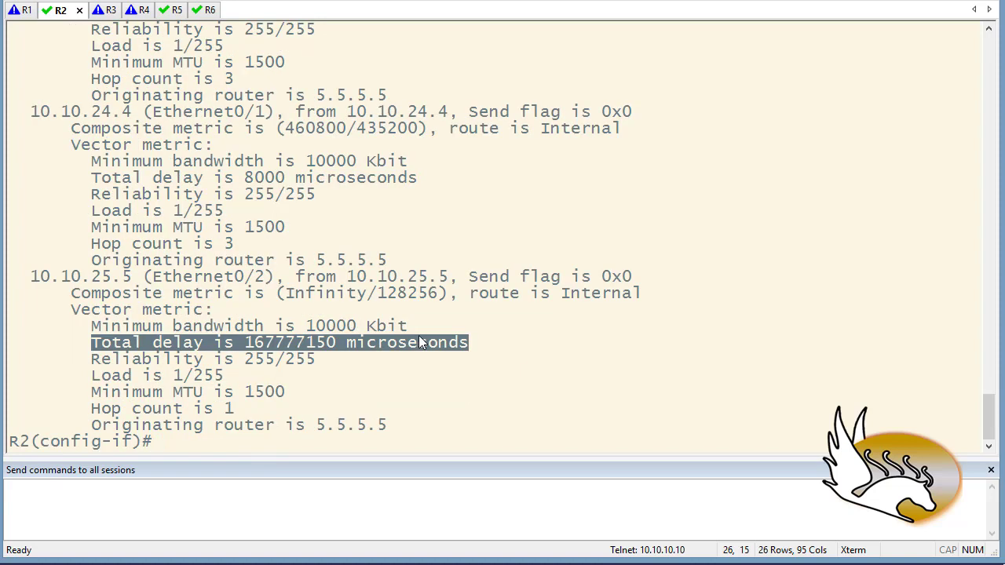
Step: Remove the 16777215 delay from e0/2 with 'no delay 16777215'
text(delay 16777215)
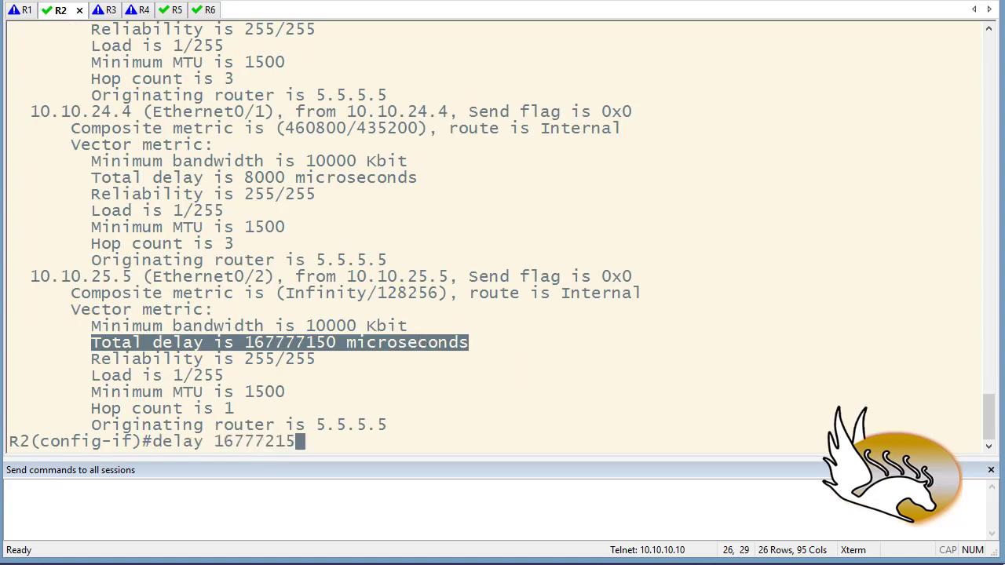
key(ctrl+a)
text(no)
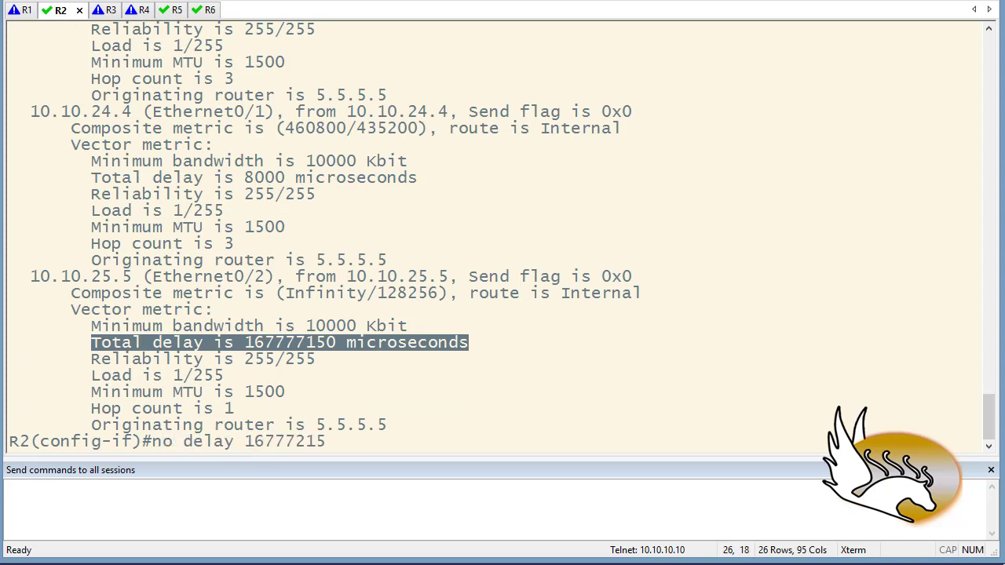
key(Return)
Step: Rerun the 5.5.5.0/24 topology check and highlight the 10000 Kbit bandwidth value
key(Up)
key(Up)
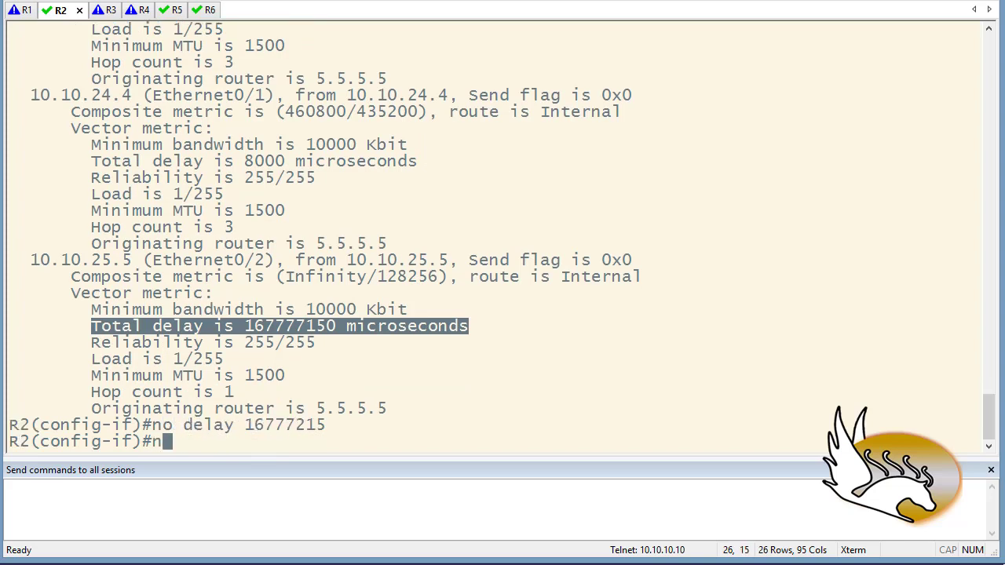
key(Return)
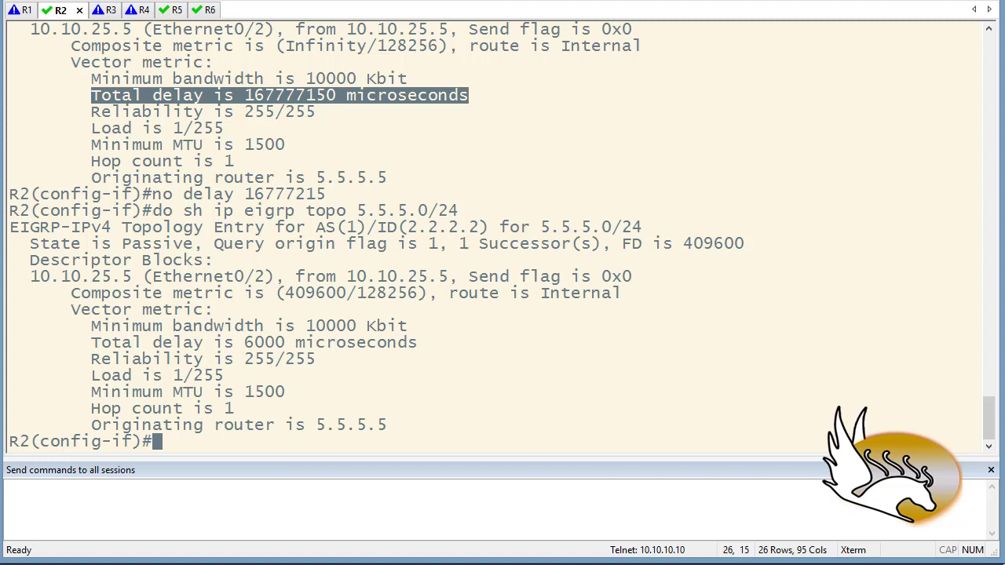
double_click(322, 332)
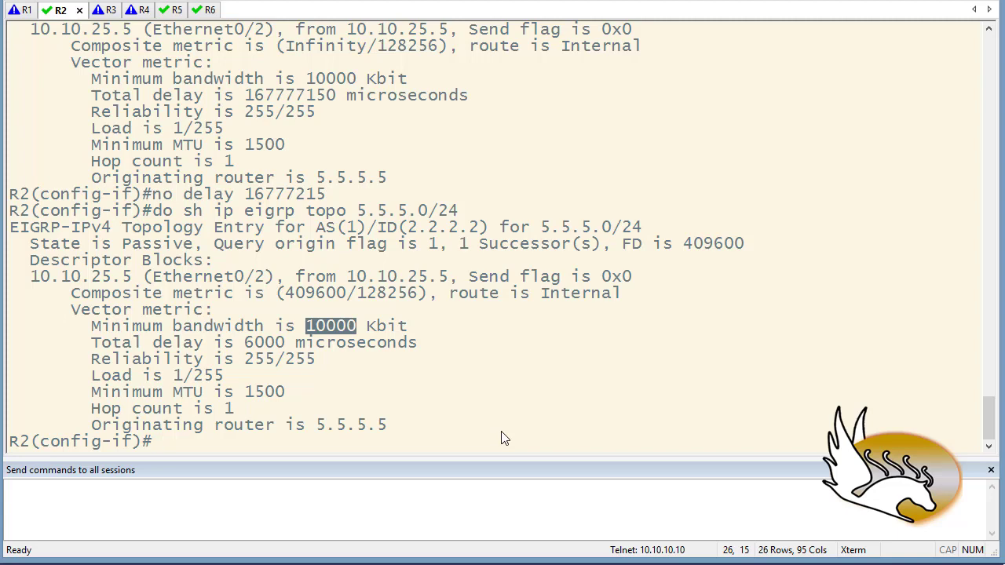
Step: Set e0/2's bandwidth to 100 Kbit
text(band)
key(Tab)
text(?)
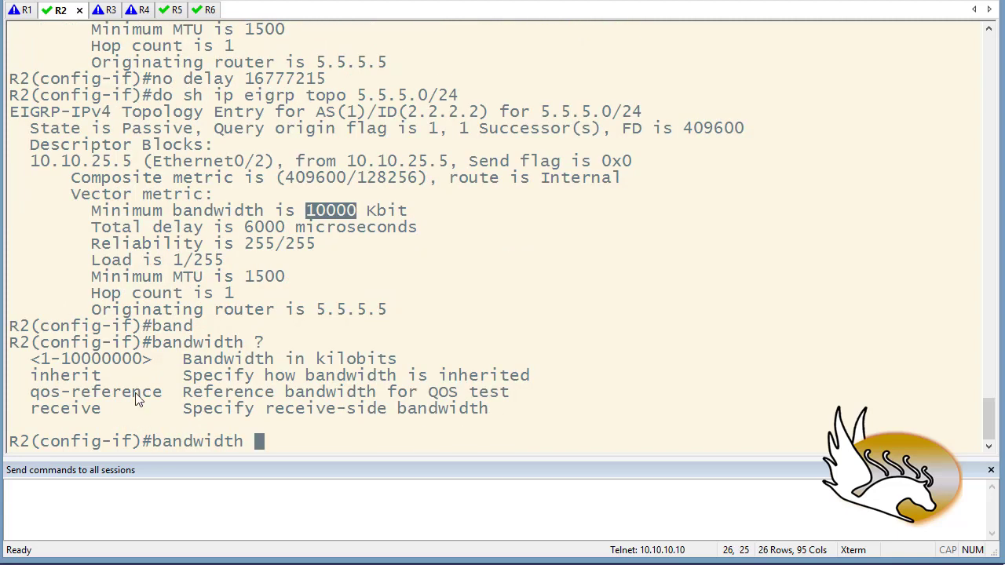
text(100)
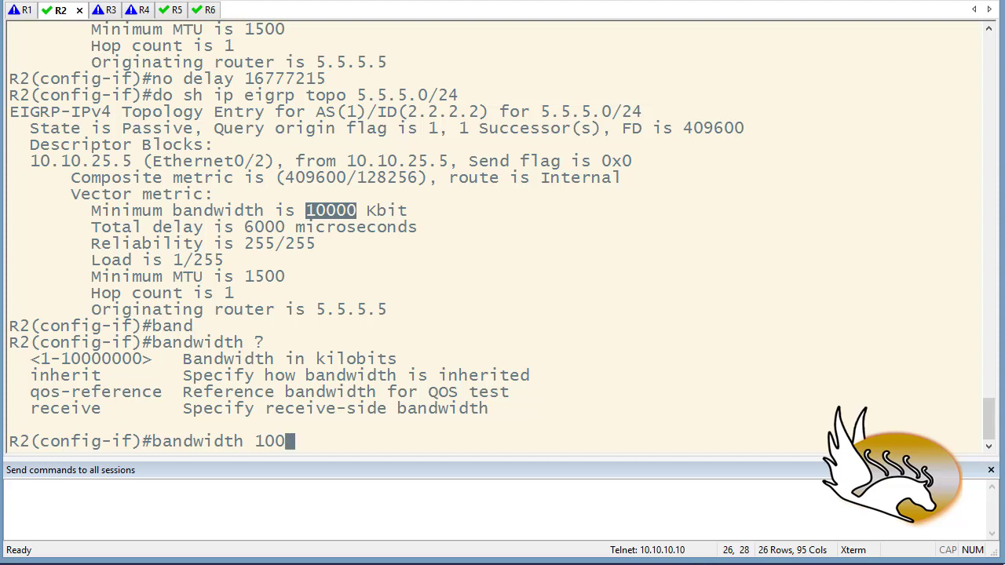
key(Return)
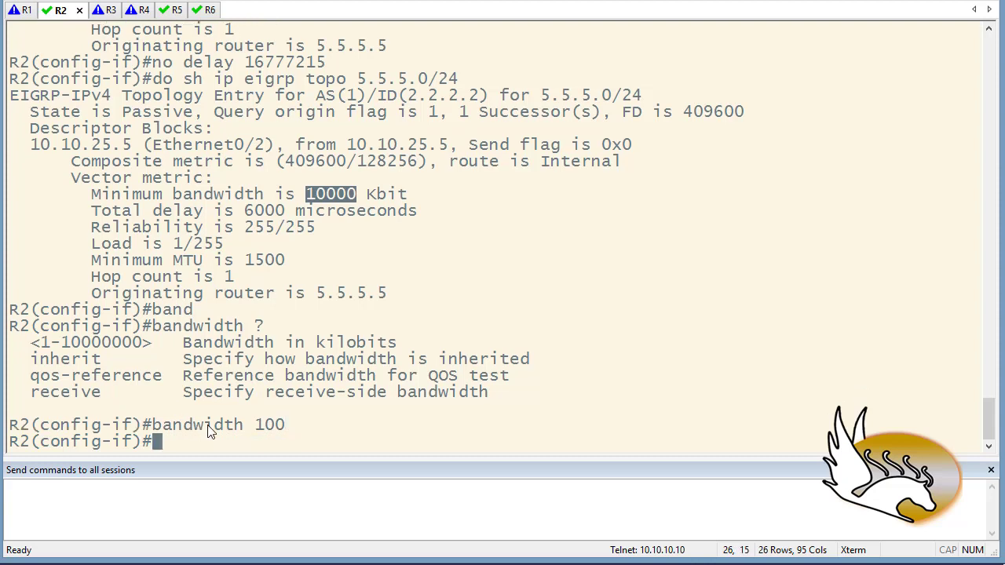
Step: Rerun the 5.5.5.0/24 topology check and show its full output
key(Up)
key(Up)
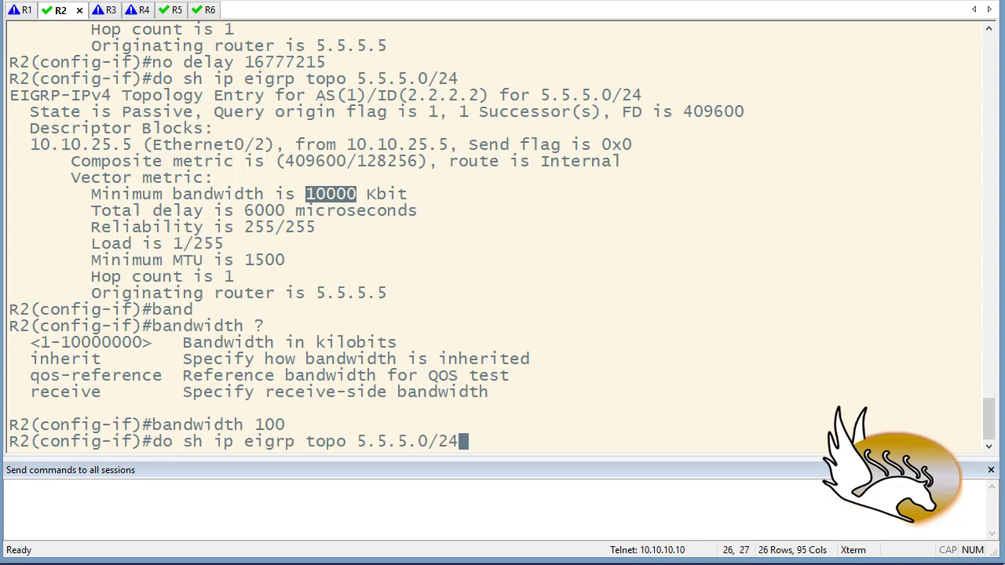
key(Return)
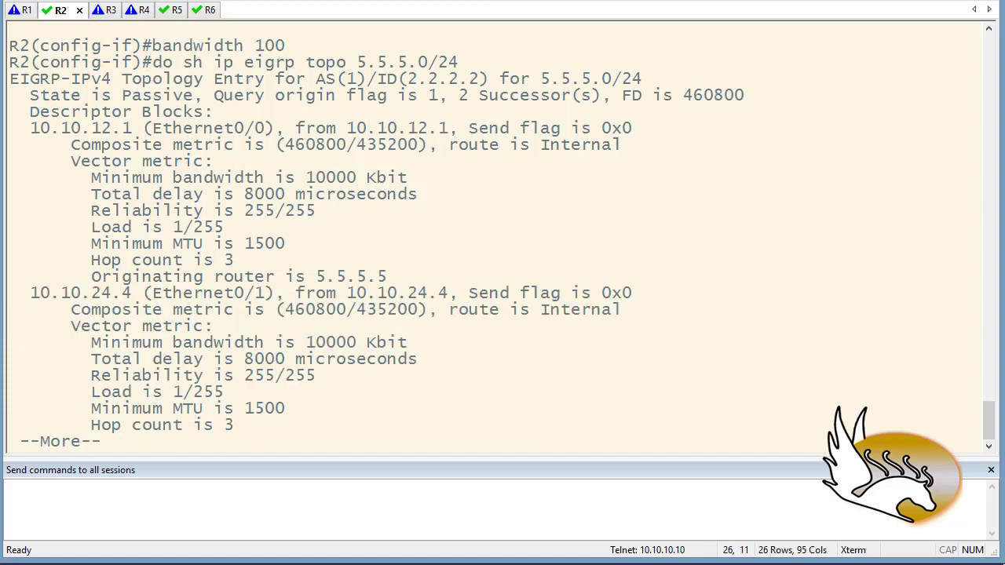
key(space)
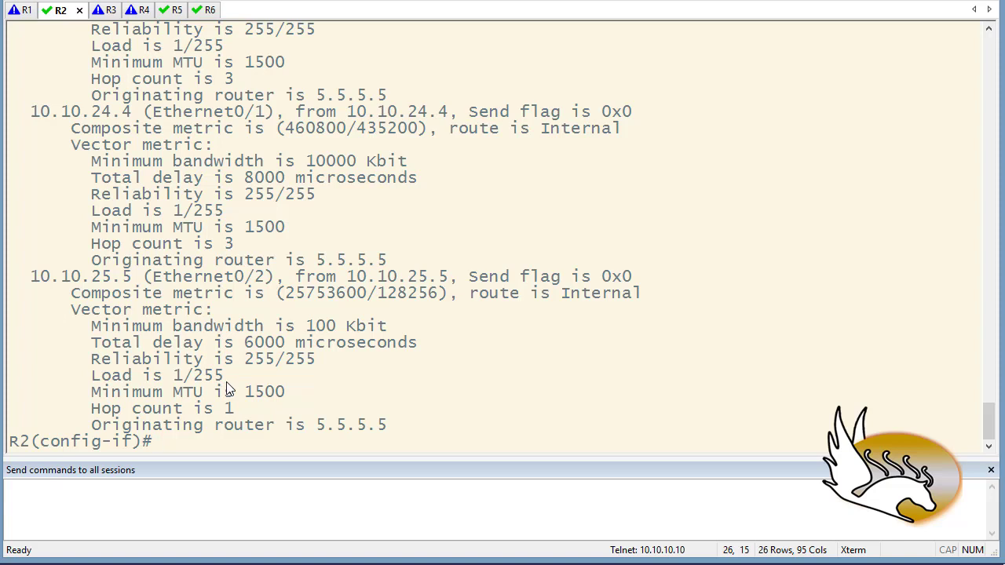
Step: Highlight the 100 Kbit minimum bandwidth line and the new 25753600 composite metric
triple_click(308, 331)
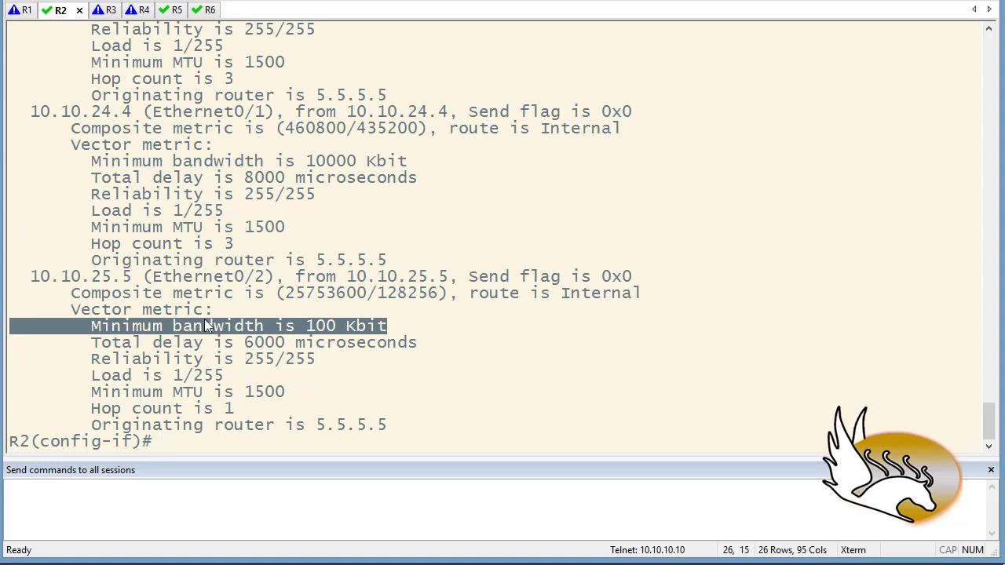
double_click(306, 297)
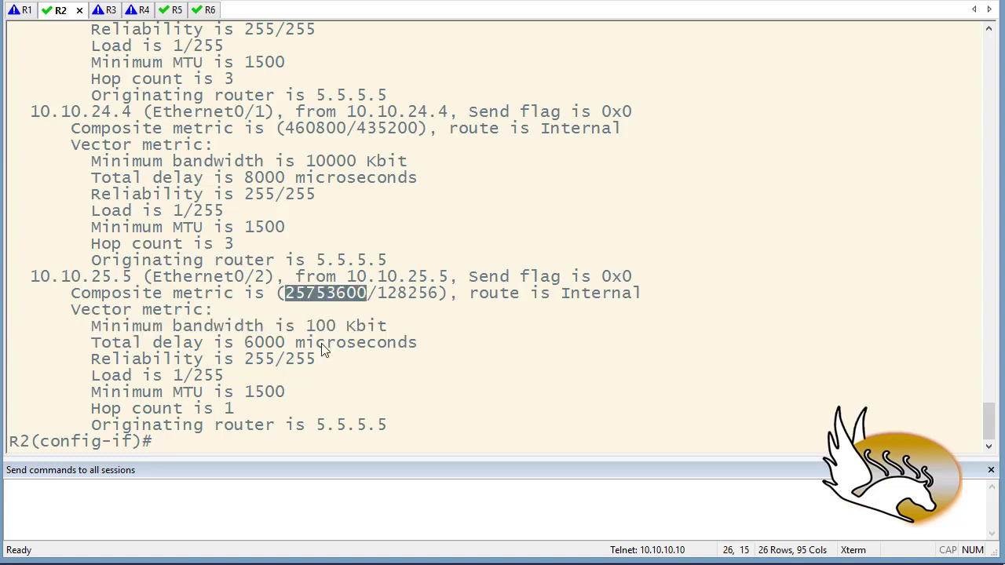